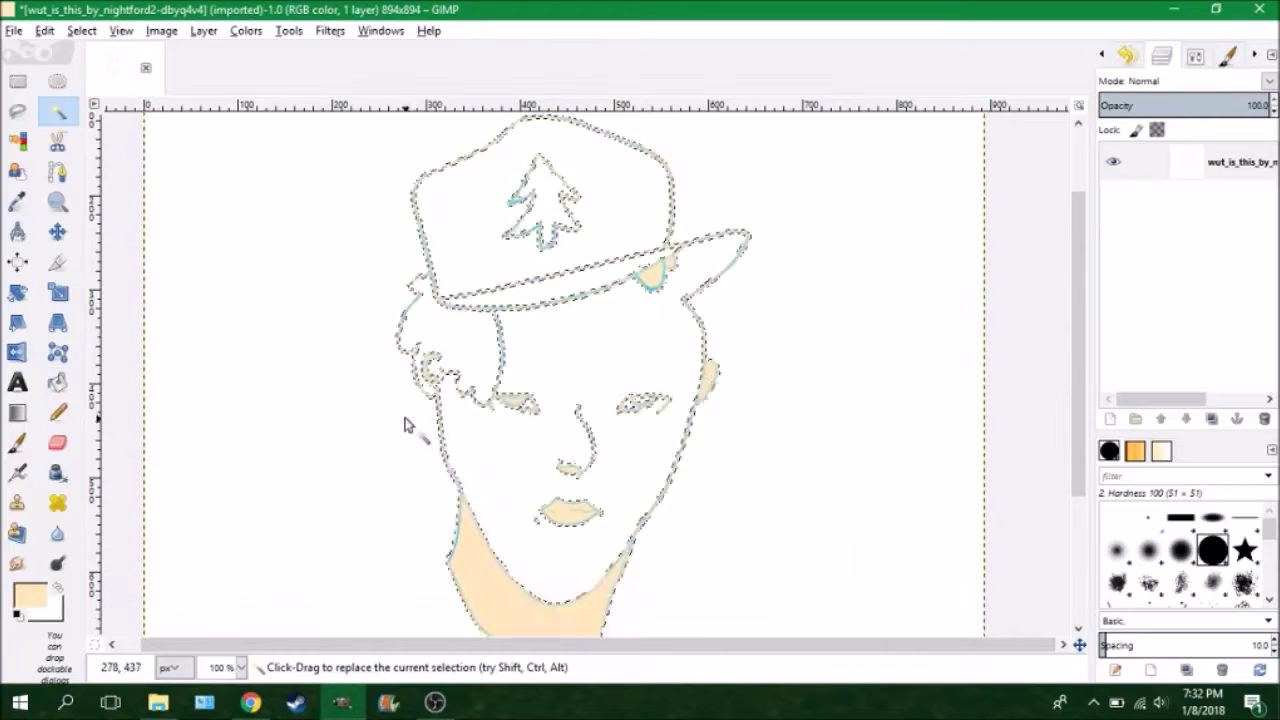
- Paint peach skin along the face outline and bucket-fill the face, ear and neck
key("p")
left_click_drag(440, 360, 490, 600)
scroll(490, 600, "down", 2)
mouse_move(470, 530)
left_mouse_down()
mouse_move(596, 562)
mouse_move(689, 331)
mouse_move(674, 243)
mouse_move(491, 257)
mouse_move(480, 428)
left_mouse_up()
key("shift+b")
left_click(485, 430)
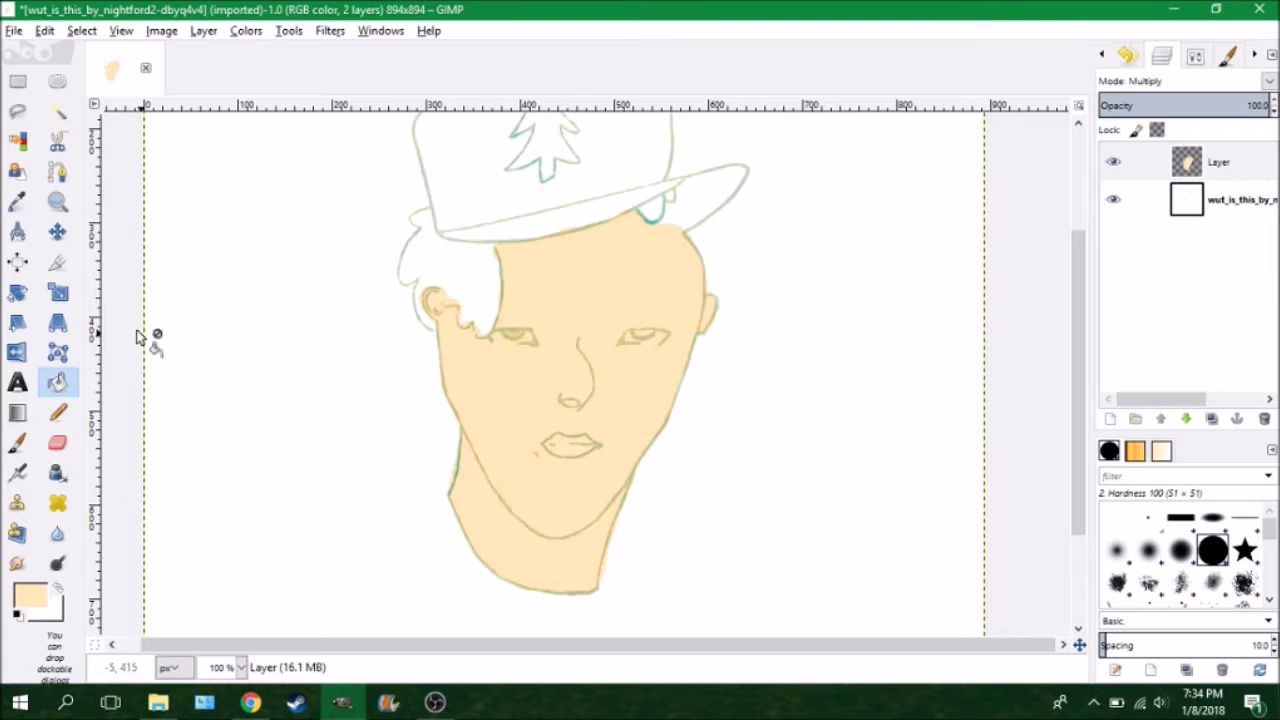
- Erase the peach skin colour from both eye areas
key("shift+e")
left_click_drag(500, 338, 535, 338)
left_click_drag(625, 338, 660, 340)
key("Page_Down")
- Try cutting the eye region by colour, undo it, and set the foreground to white (ffffff)
key("u")
left_click(520, 335)
key("ctrl+x")
key("ctrl+z")
key("shift+b")
key("x")
key("p")
left_click(30, 598)
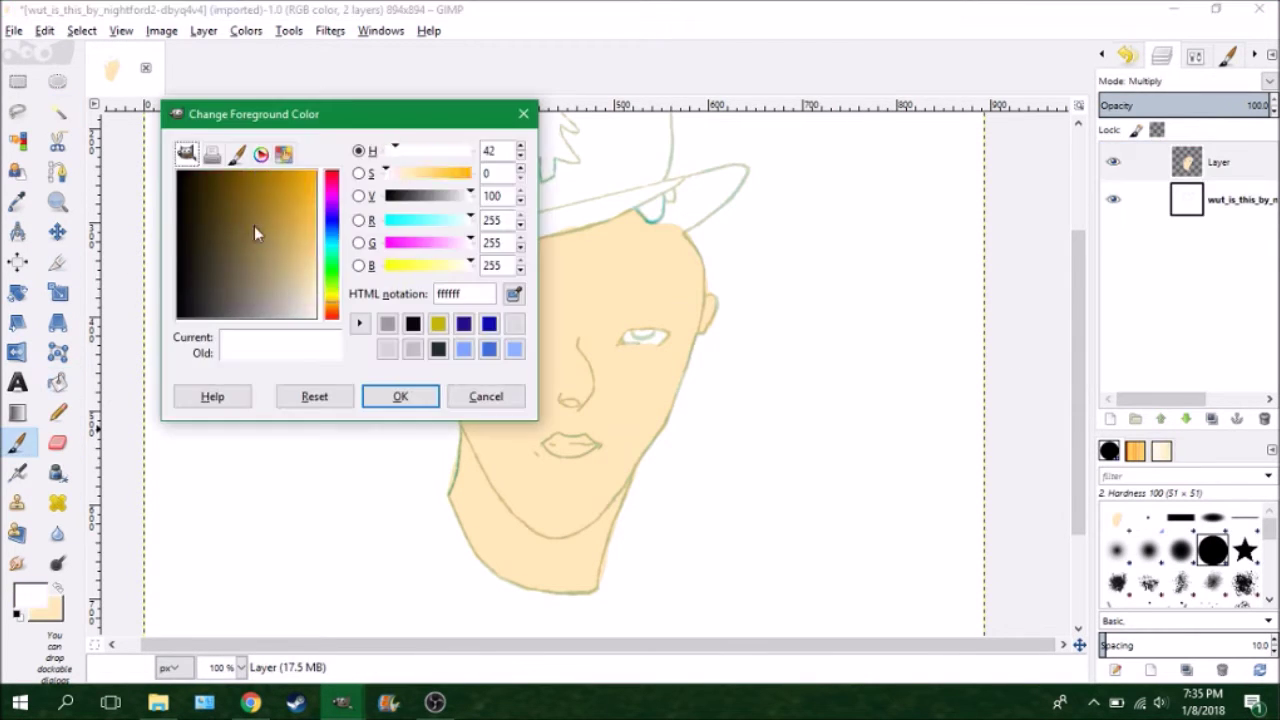
- Paint and bucket-fill the hair brown, including the curly fringe under the brim
left_click(400, 394)
left_click_drag(410, 248, 412, 282)
left_click_drag(428, 325, 418, 292)
left_click_drag(490, 252, 447, 305)
key("shift+b")
left_click(455, 275)
key("p")
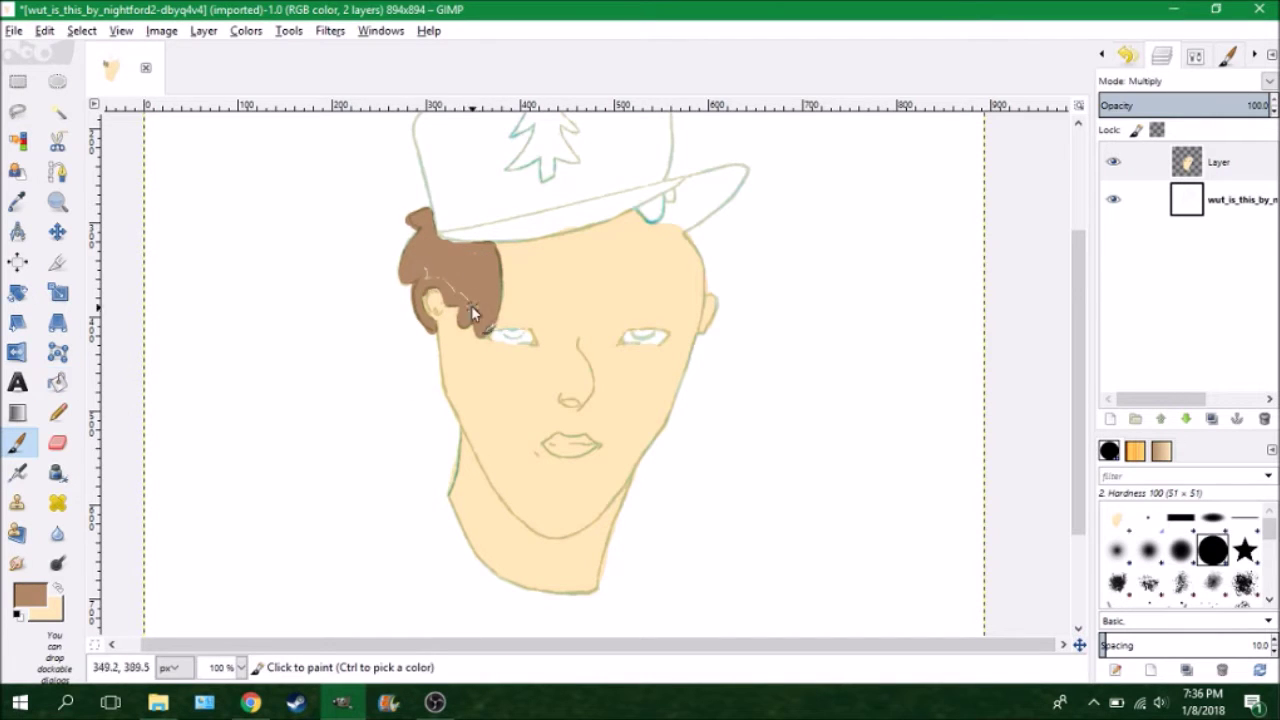
left_click_drag(658, 198, 647, 217)
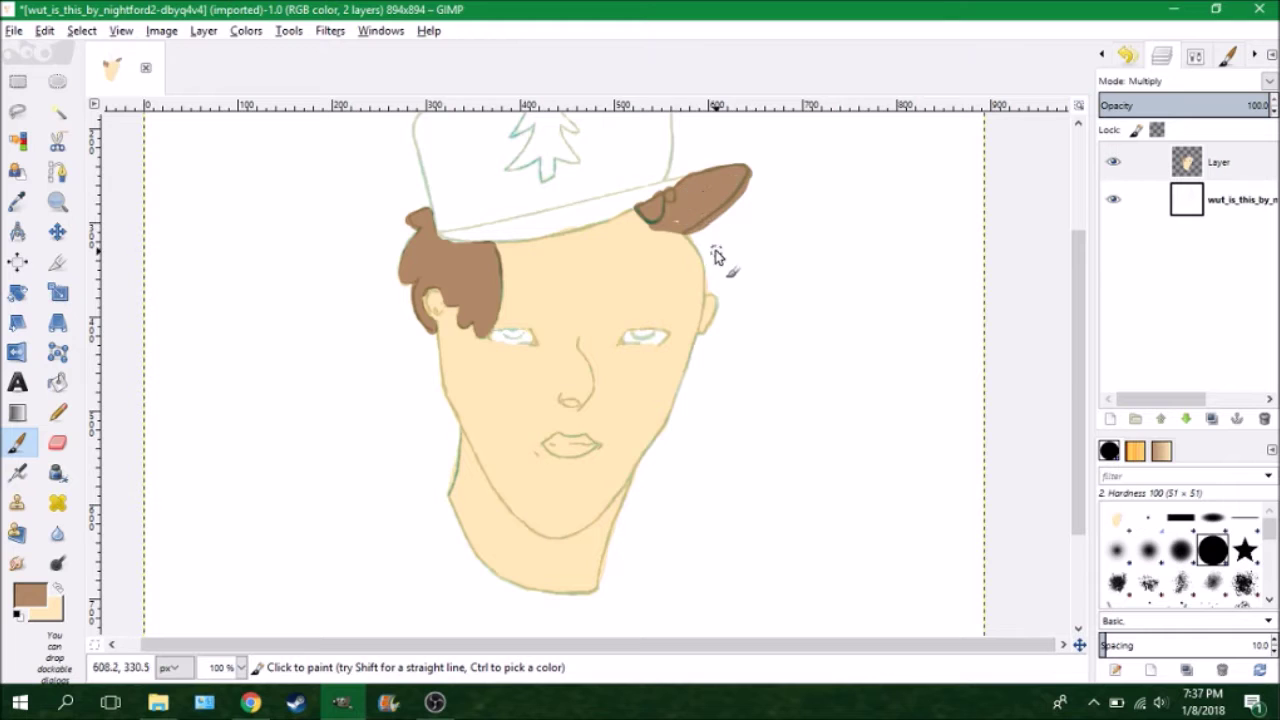
key("shift+e")
key("p")
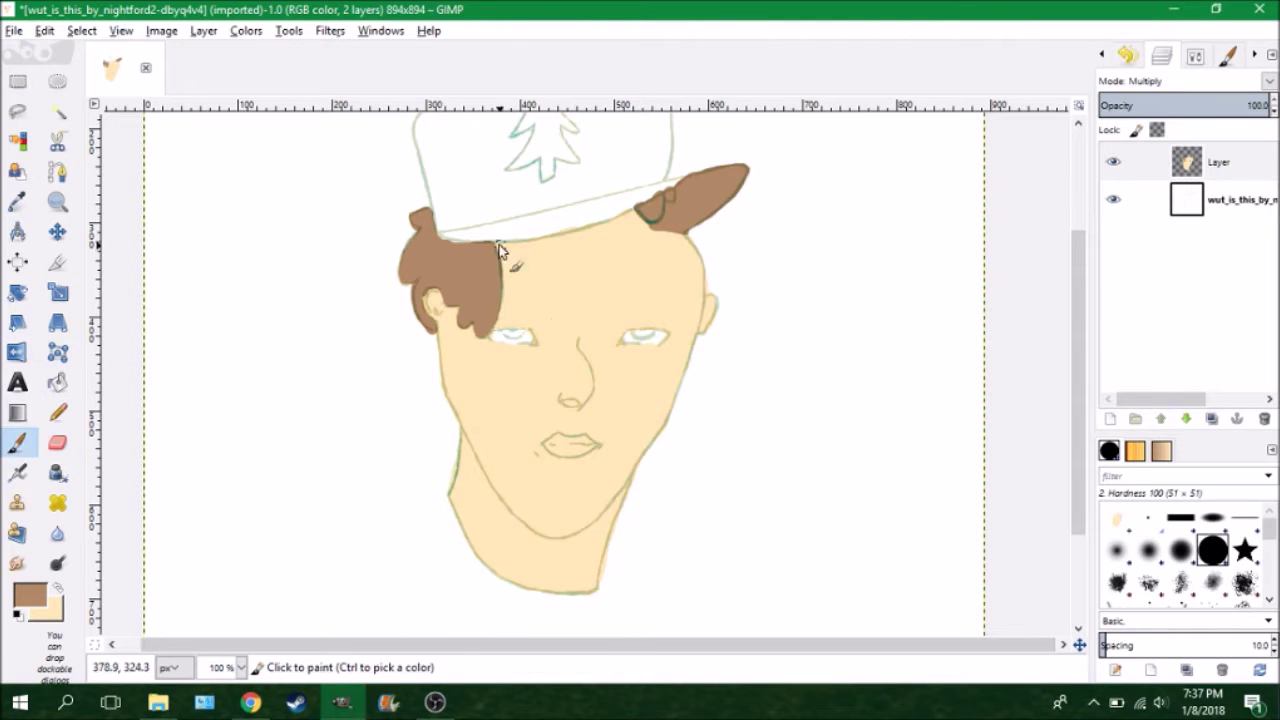
left_click_drag(505, 255, 558, 237)
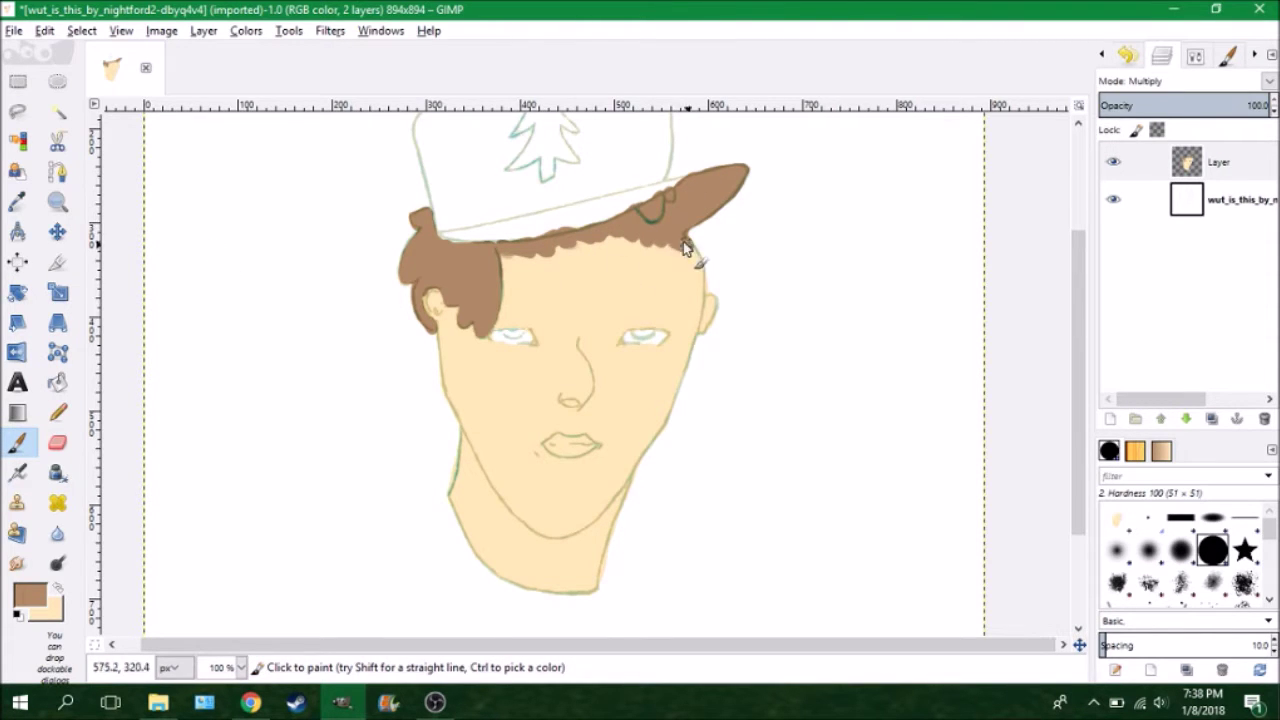
left_click_drag(1073, 330, 1073, 284)
- Outline the cap in dark grey and bucket-fill it, leaving the tree logo white
left_click(28, 595)
left_click(397, 404)
left_click_drag(438, 287, 471, 177)
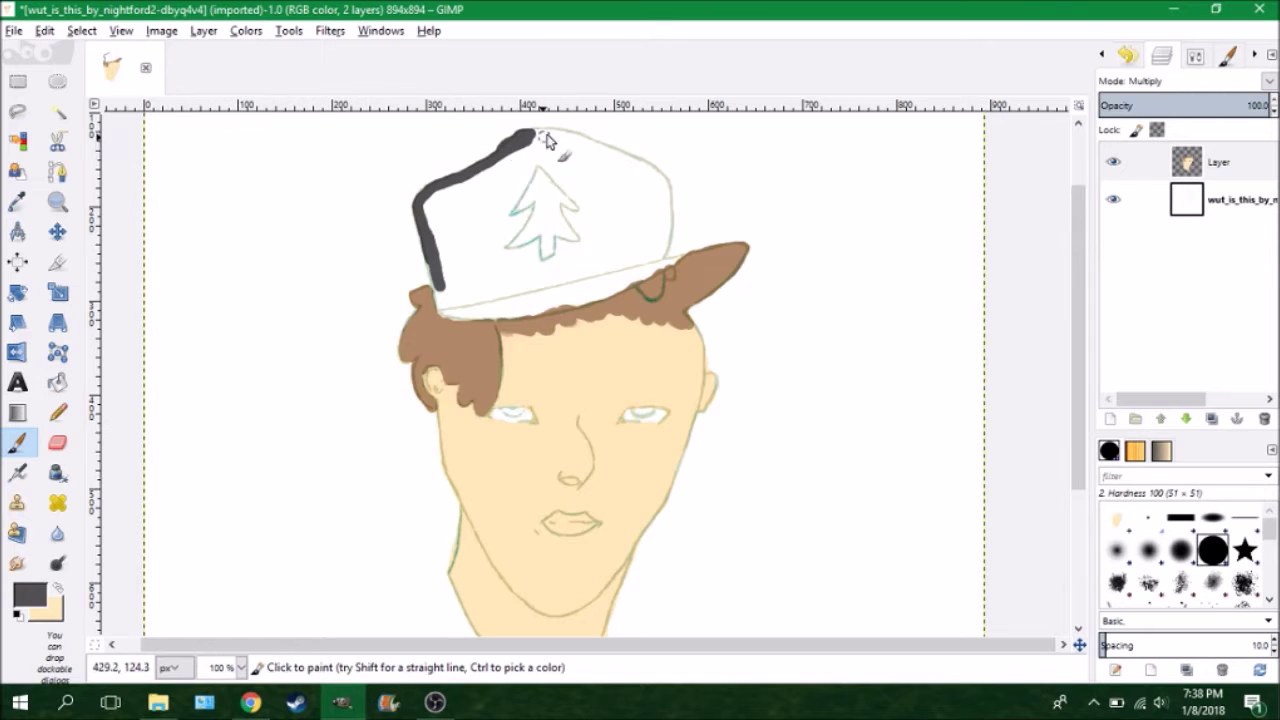
left_click_drag(546, 141, 679, 262)
left_click_drag(497, 314, 620, 290)
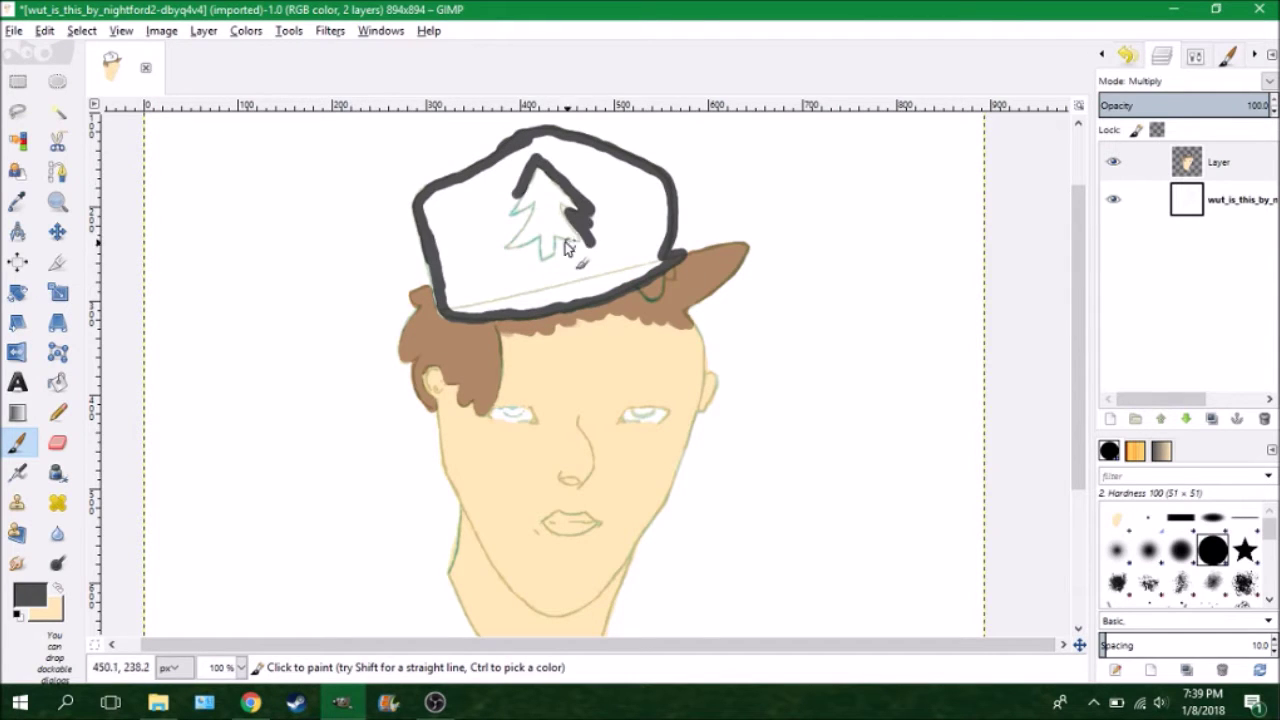
key("shift+b")
left_click(540, 200)
- Zoom in on the drawing and set the paint colour back to brown
key("p")
key("3")
left_click(28, 595)
left_click(400, 394)
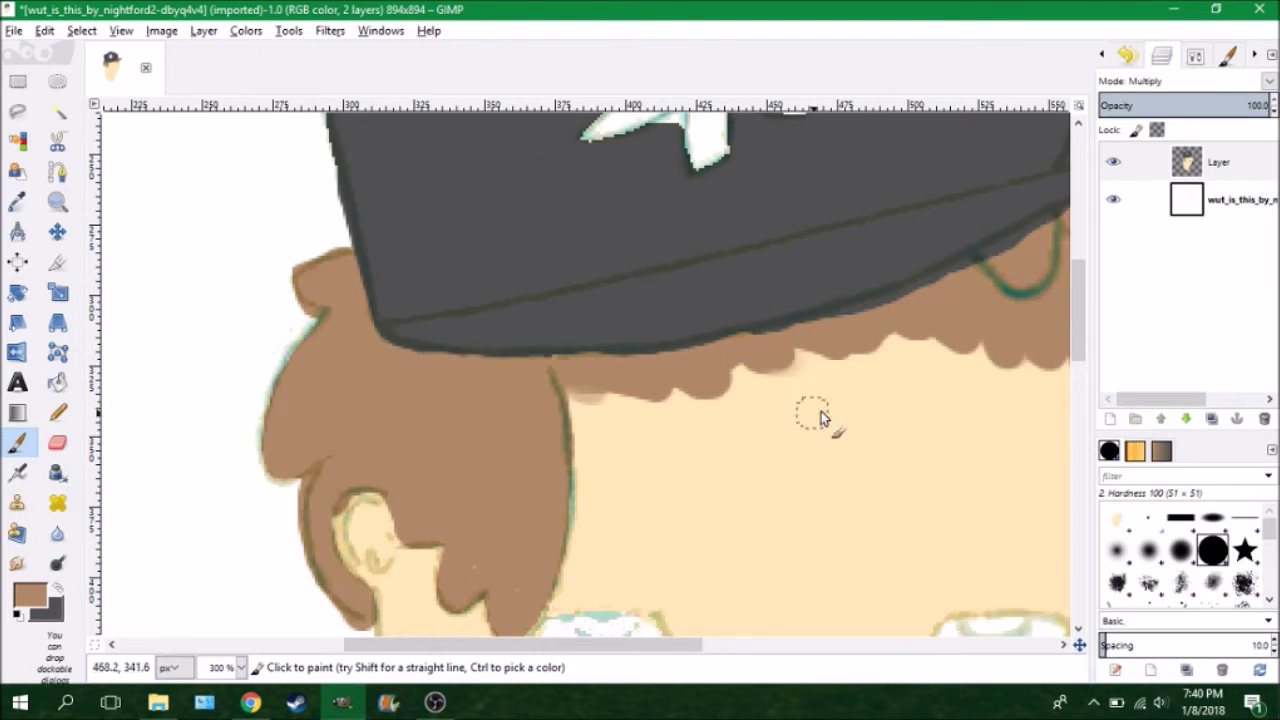
- Erase stray colour along the cap's outer edges with a larger eraser
scroll(820, 417, "right", 5)
left_click(57, 442)
left_click_drag(885, 175, 857, 150)
key("bracketright")
key("bracketright")
key("bracketright")
scroll(857, 307, "up", 5)
scroll(857, 307, "up", 4)
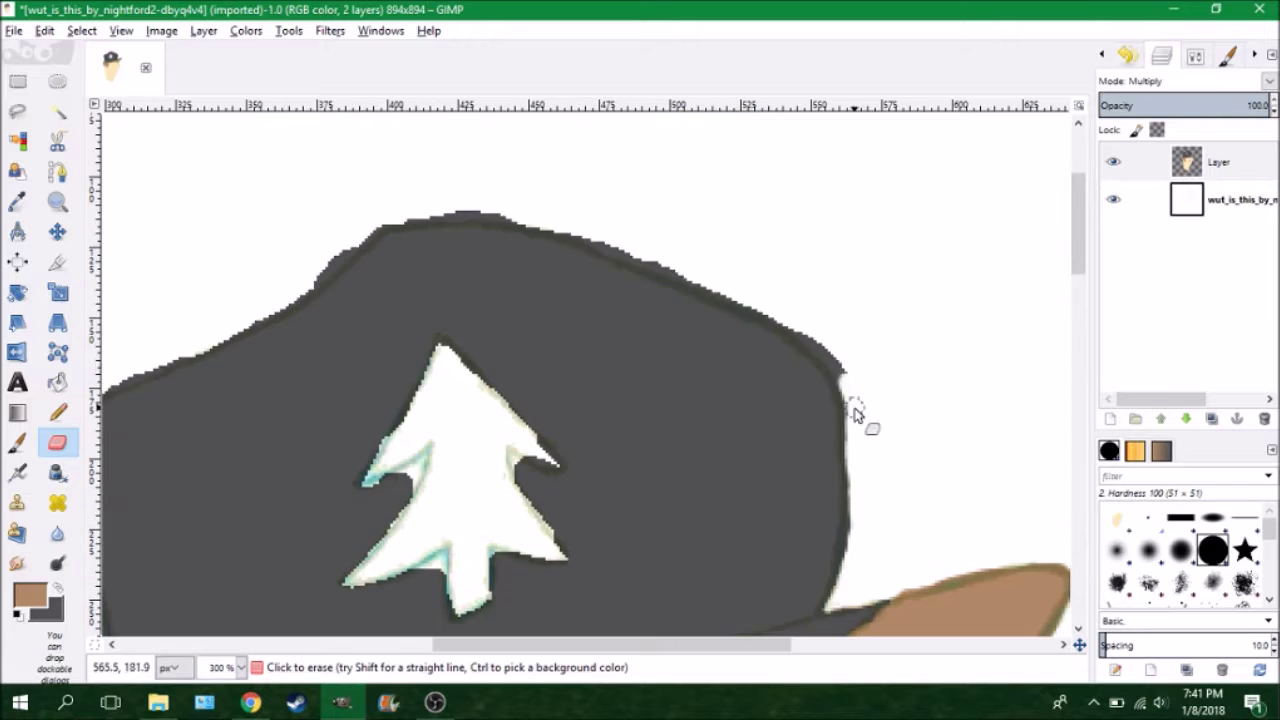
left_click_drag(851, 414, 729, 286)
scroll(740, 260, "left", 3)
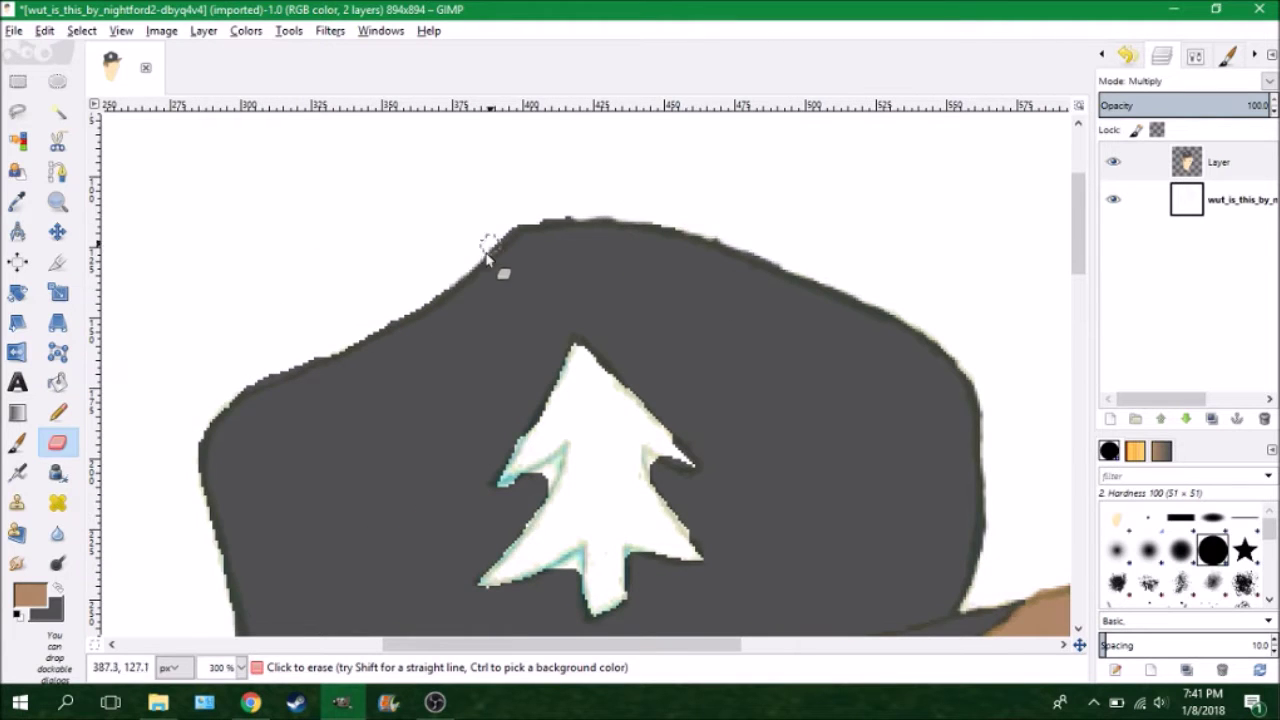
- Resize the brush and touch up the cap edges in dark grey and with the eraser
scroll(223, 394, "down", 5)
scroll(223, 251, "down", 5)
key("bracketleft")
key("bracketleft")
key("bracketleft")
scroll(370, 400, "up", 2)
scroll(450, 360, "up", 2)
key("p")
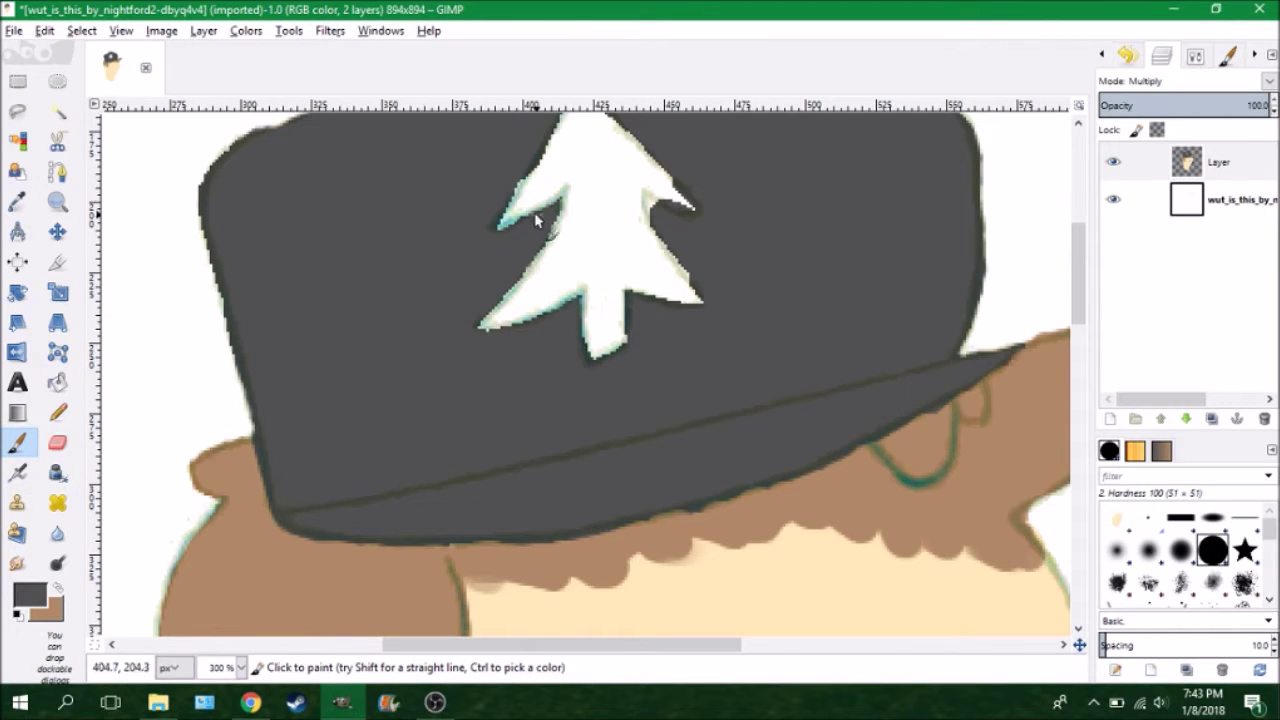
scroll(686, 263, "up", 2)
key("shift+e")
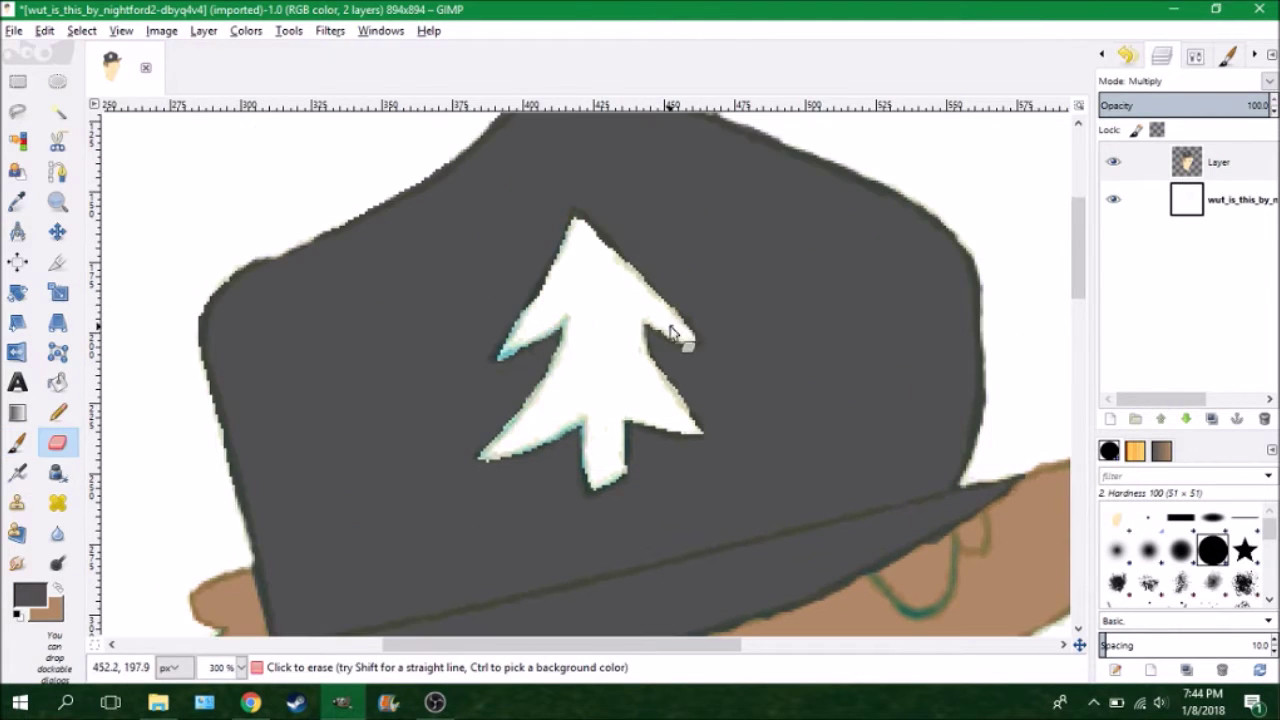
scroll(203, 270, "down", 12)
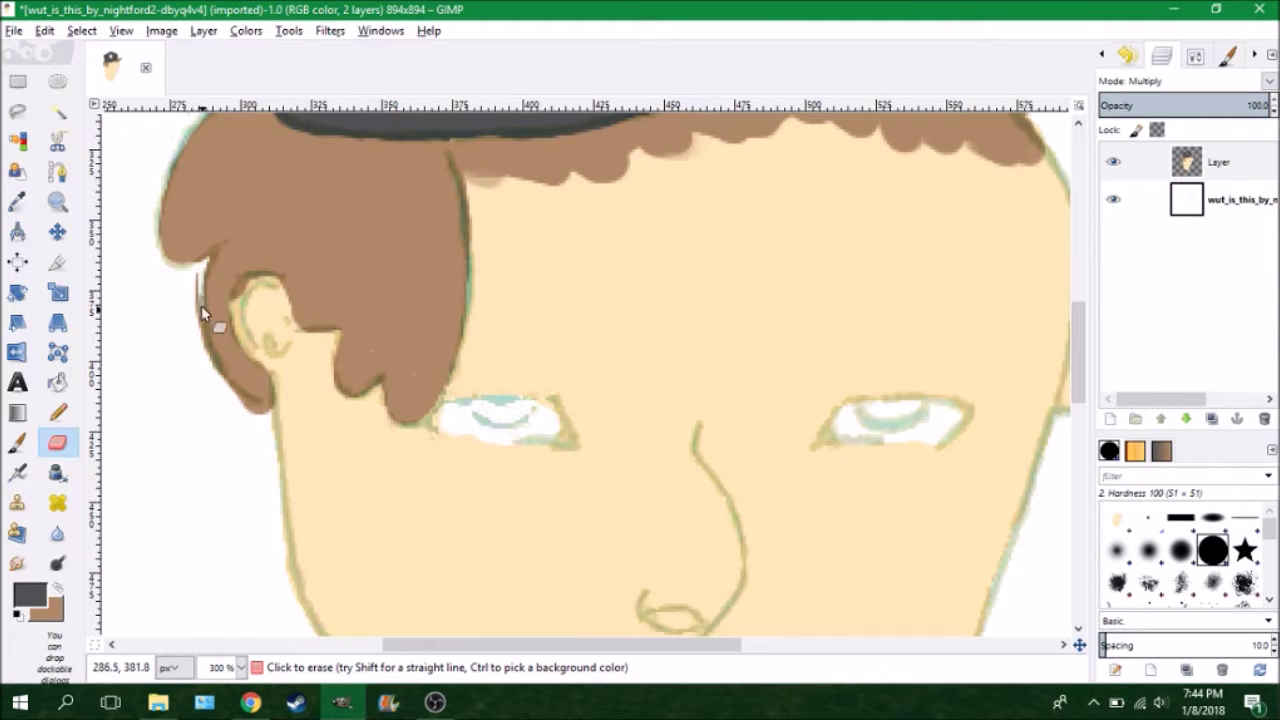
- Pick the cream skin colour and tidy the hair edge beside the ear on the colour layer
left_click(28, 595)
left_click(403, 394)
key("p")
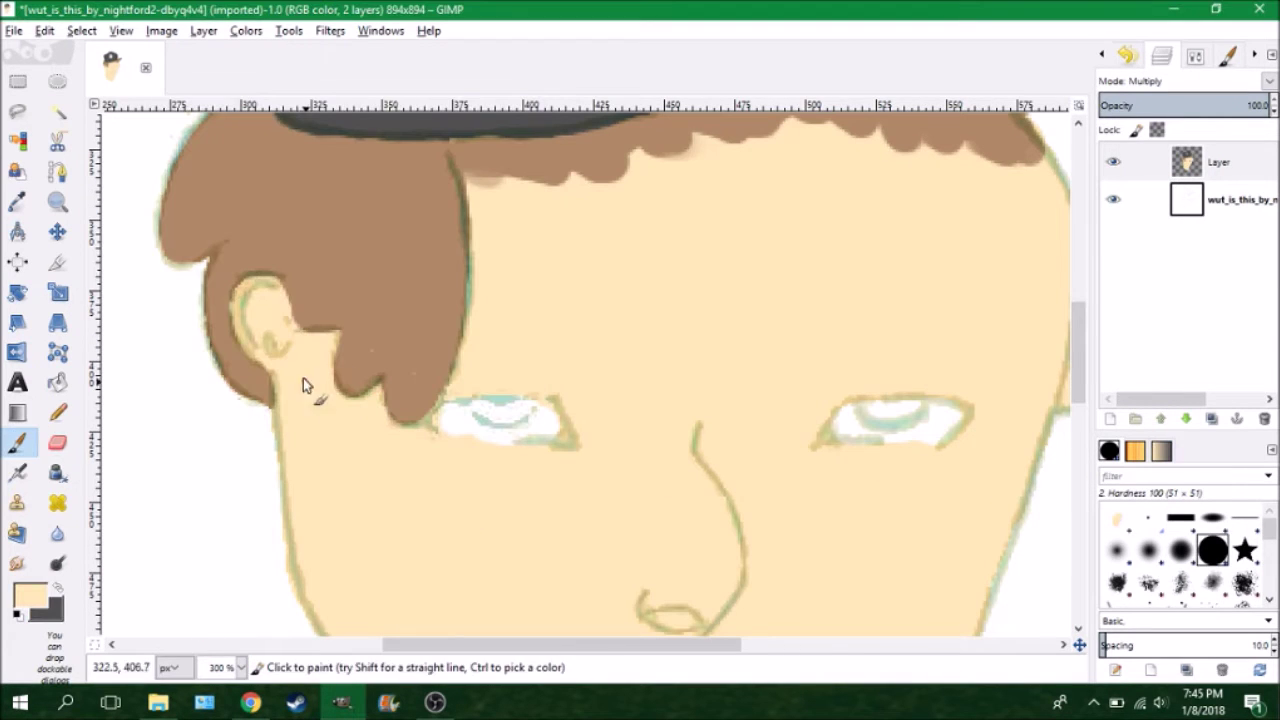
left_click(62, 447)
scroll(314, 363, "down", 5)
left_click(1218, 162)
scroll(337, 434, "down", 3)
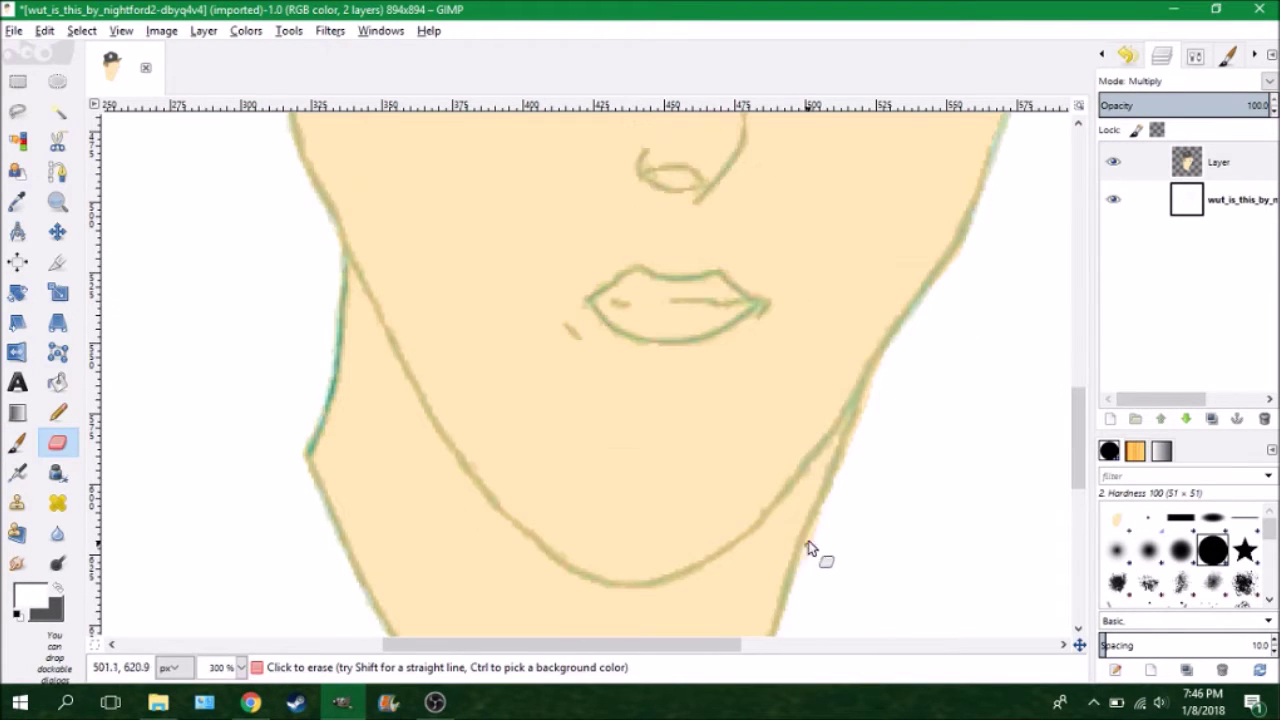
scroll(868, 395, "up", 3)
scroll(940, 400, "up", 7)
scroll(942, 402, "right", 3)
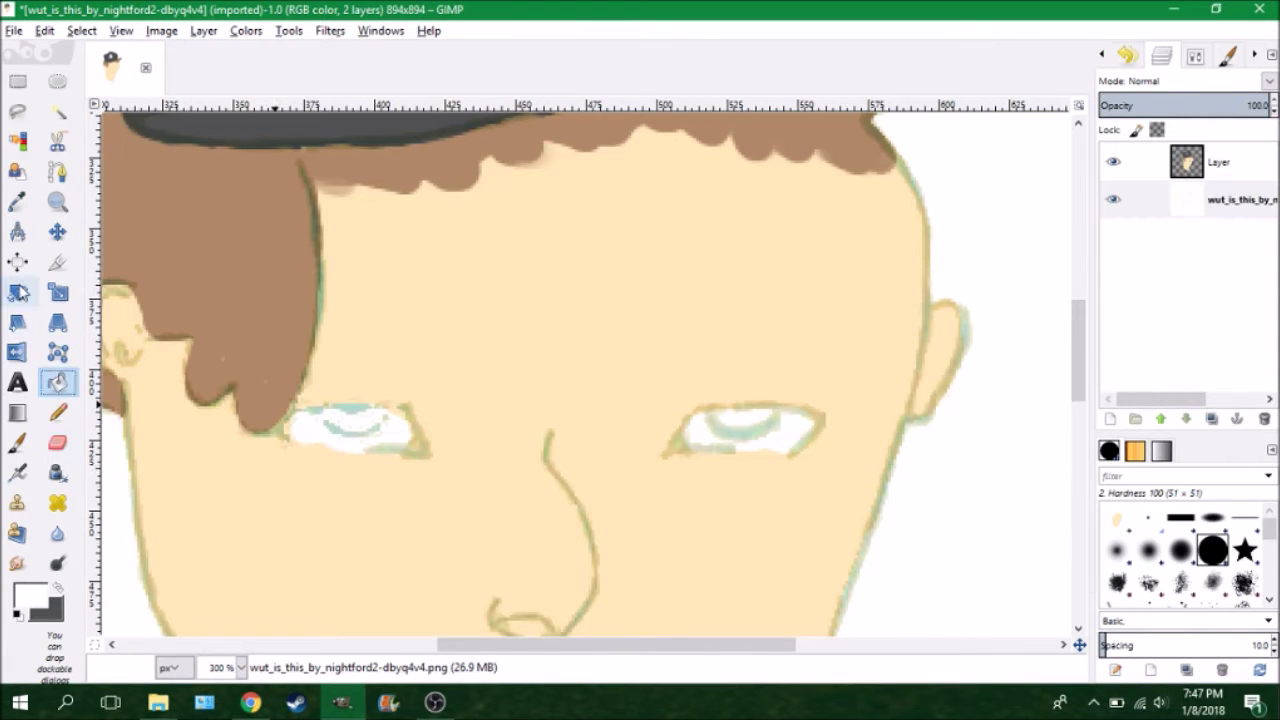
- Hide the line-art layer and paint brown along the hair edge
left_click(1230, 199)
left_click_drag(1078, 350, 1072, 466)
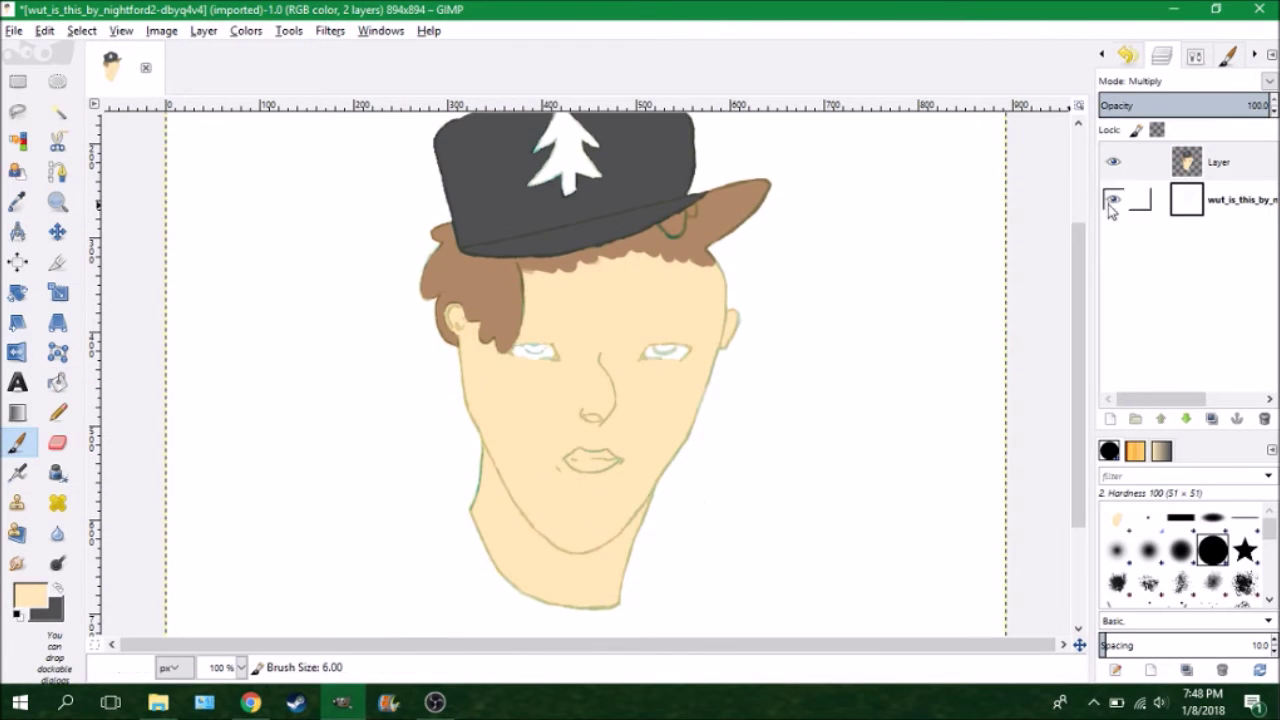
left_click(1113, 200)
scroll(714, 265, "up", 4, "ctrl")
left_click(683, 349, "ctrl")
left_click_drag(683, 349, 700, 372)
- Zoom out to the whole face and darken the underside of the brim
key("z")
left_click(566, 314, "ctrl")
left_click(566, 314, "ctrl")
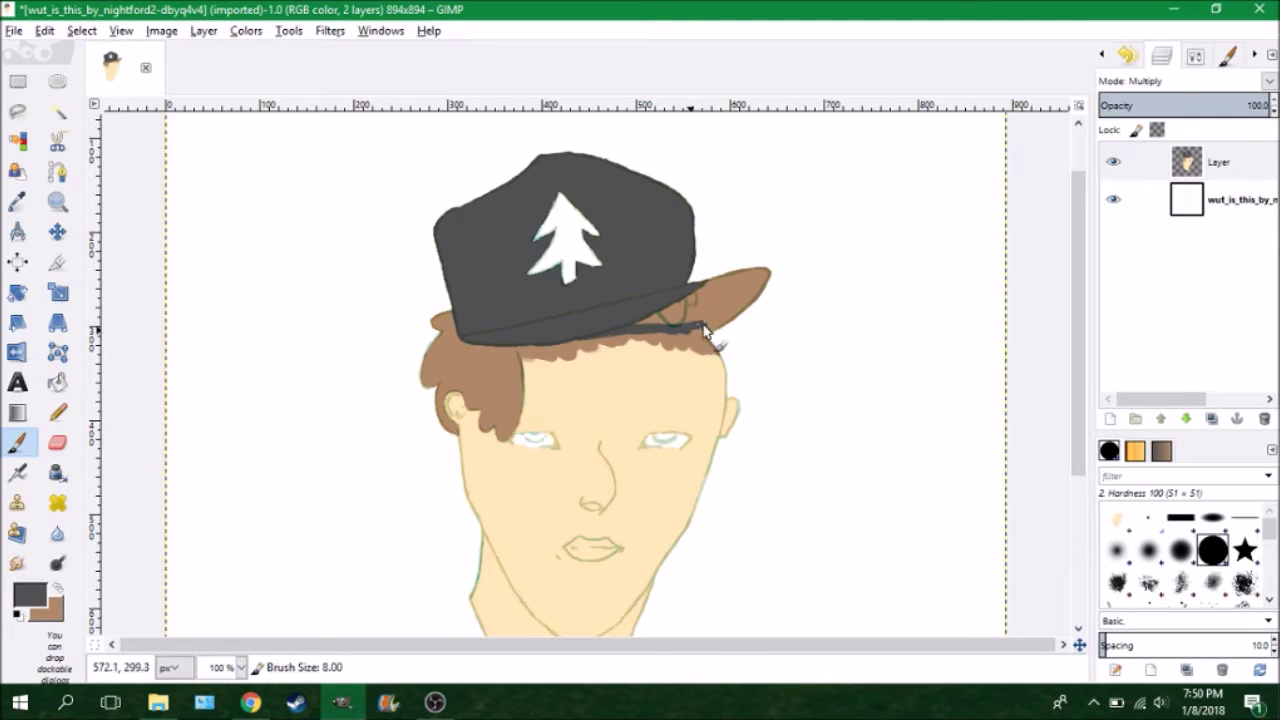
mouse_move(705, 332)
left_mouse_down()
mouse_move(745, 306)
mouse_move(651, 423)
mouse_move(777, 383)
left_mouse_up()
key("z")
left_click(680, 222)
key("p")
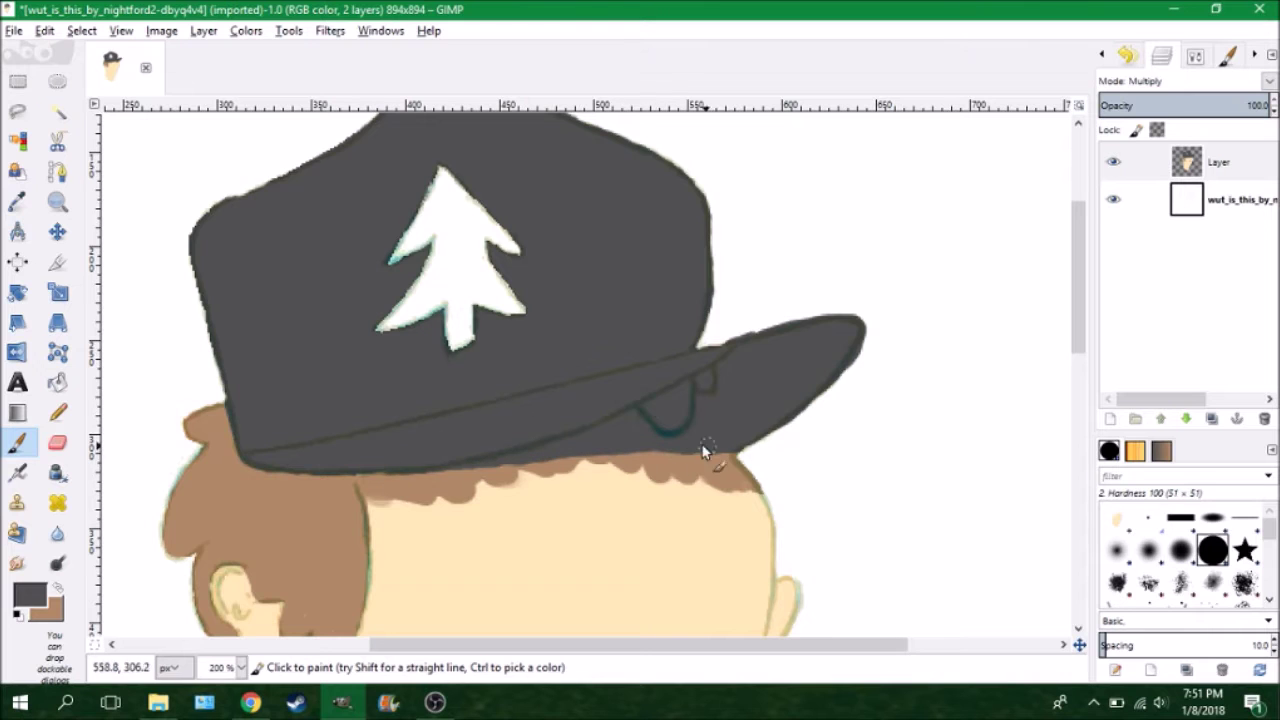
- Extend the brown hair fringe up to meet the brim's lower edge
left_click(700, 478, "ctrl")
mouse_move(490, 490)
left_mouse_down()
mouse_move(671, 486)
mouse_move(770, 520)
left_mouse_up()
left_click_drag(1077, 327, 1077, 387)
mouse_move(420, 325)
left_mouse_down()
mouse_move(633, 300)
mouse_move(770, 335)
left_mouse_up()
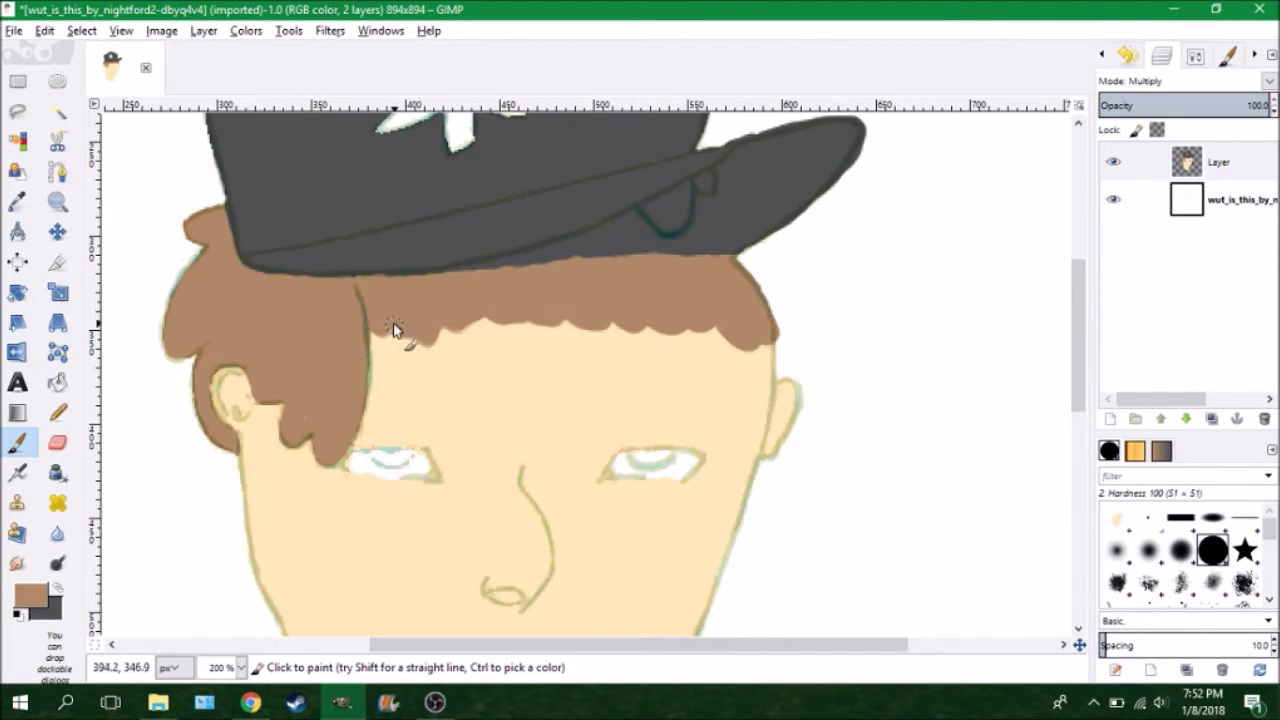
- Swap the colours and toggle the line-art layer's visibility again
key("x")
key("shift+e")
scroll(711, 286, "up", 2)
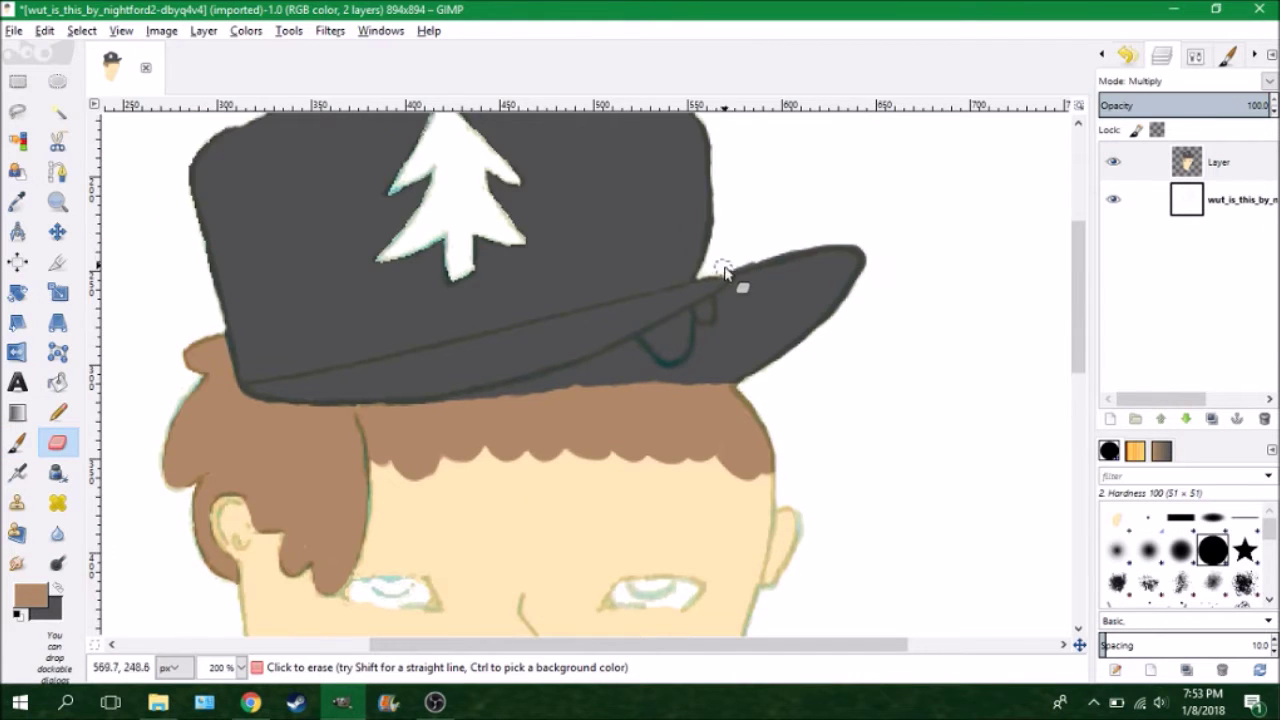
scroll(711, 286, "down", 2)
left_click(19, 448)
left_click(1113, 161, "shift")
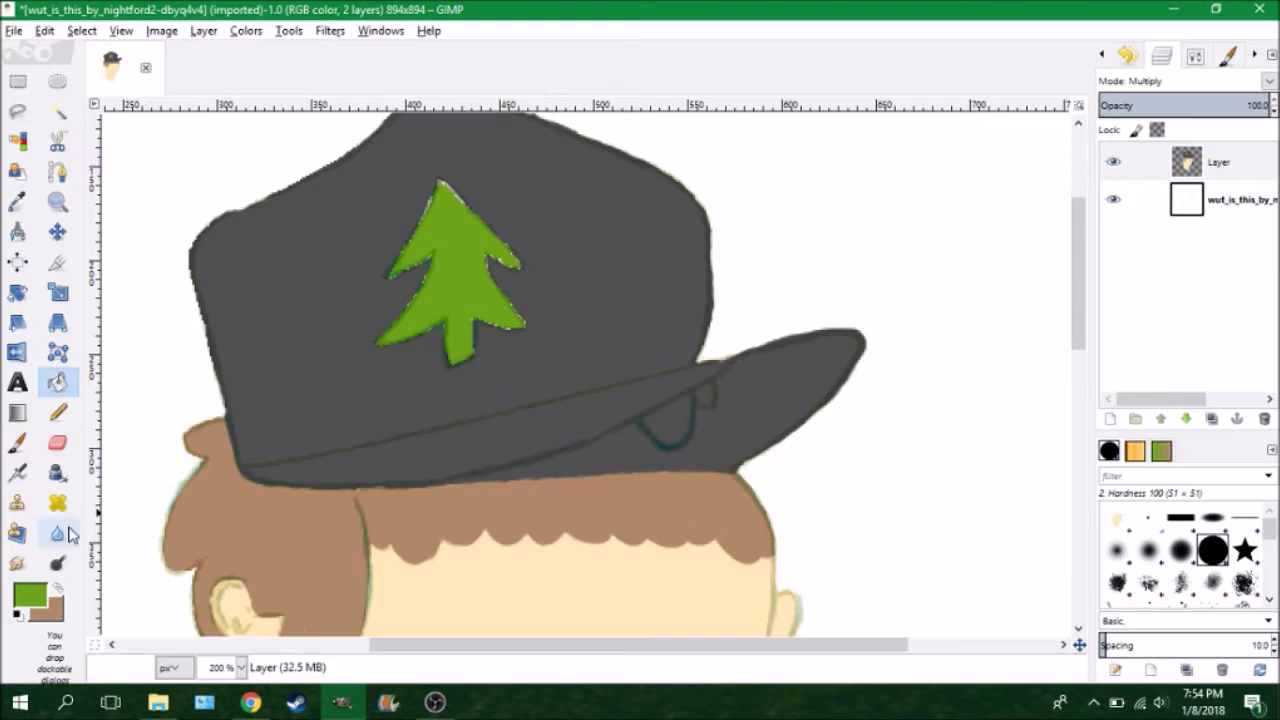
- Paint the cap's tree logo solid green
scroll(384, 299, "up", 2)
key("p")
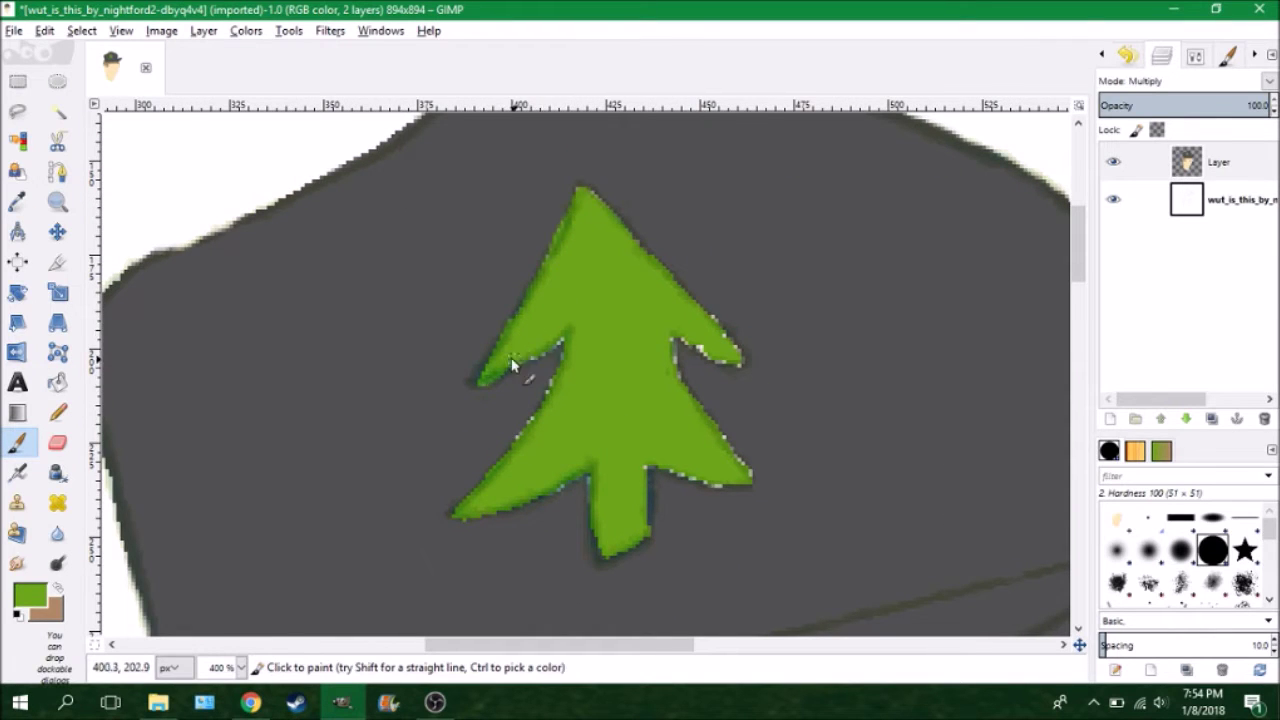
left_click_drag(650, 534, 742, 490)
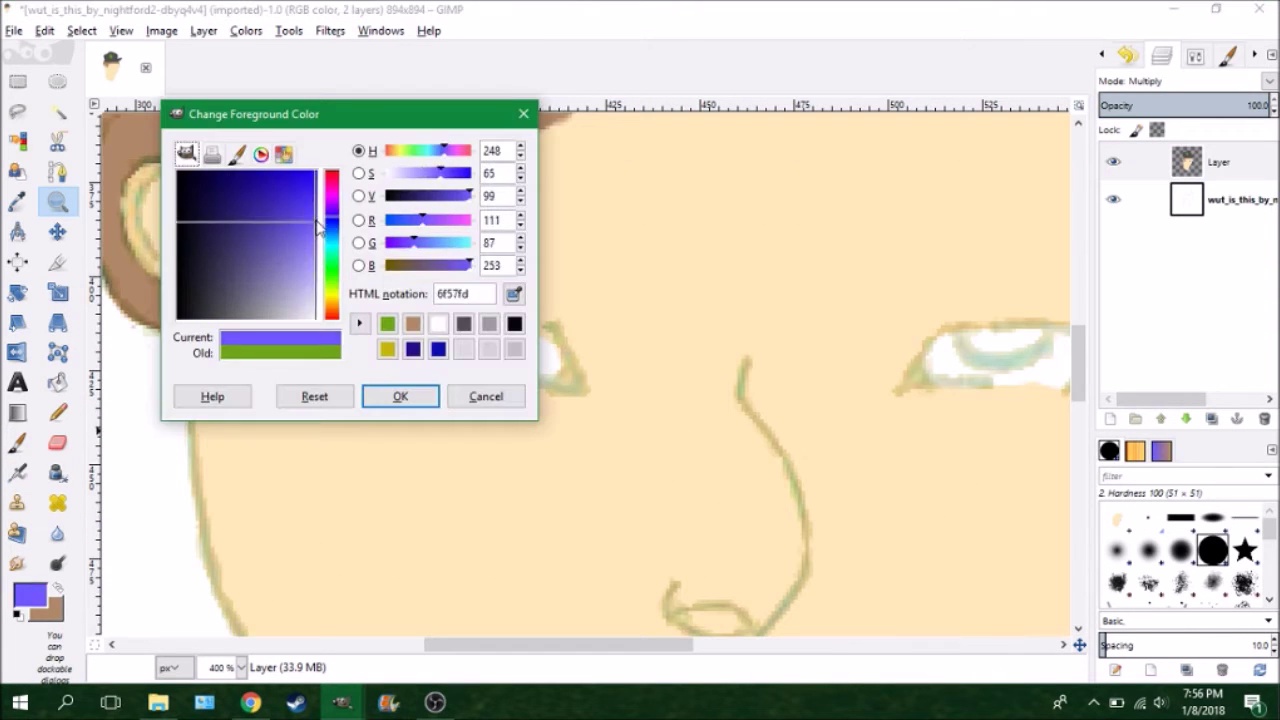
- Paint blue irises in both eyes and a black pupil in the left iris
left_click_drag(520, 342, 480, 345)
scroll(811, 337, "right", 5)
left_click_drag(811, 337, 876, 338)
key("d")
left_click_drag(300, 326, 334, 326)
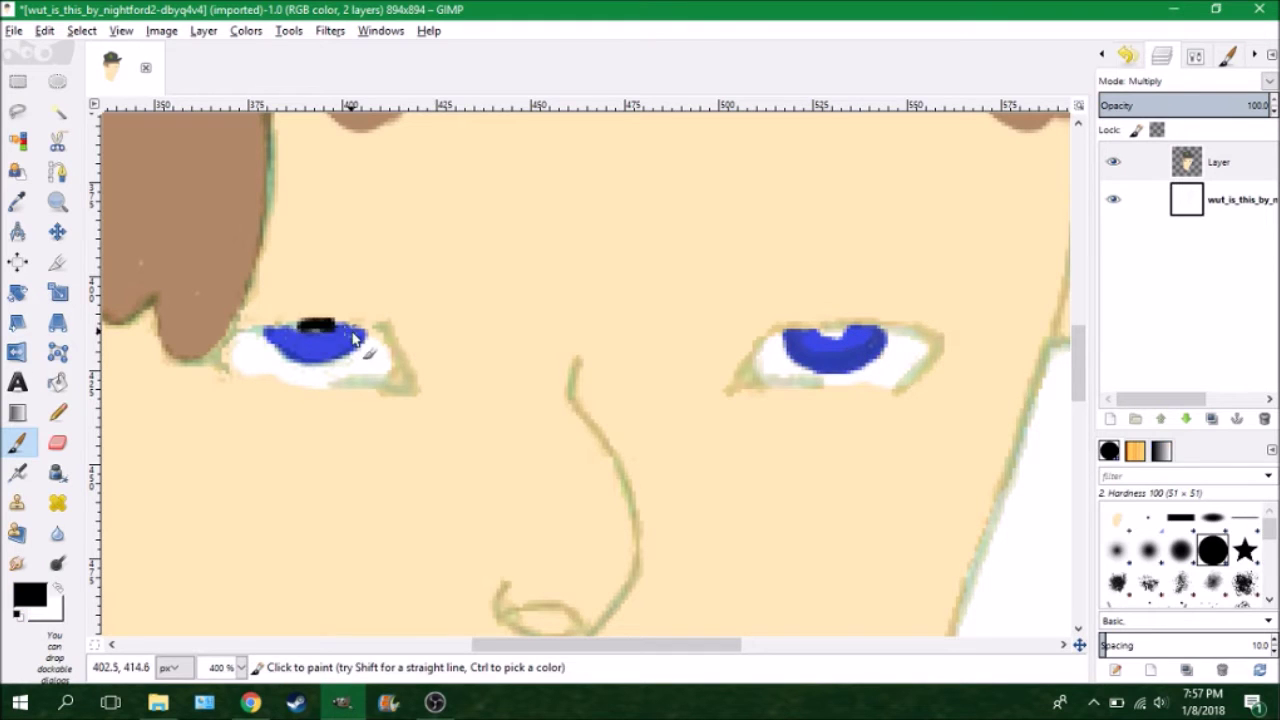
- Reselect the blue paint colour, reset colours to black and white, and zoom out to view the whole portrait
left_click(30, 594)
left_click(383, 323)
left_click(400, 394)
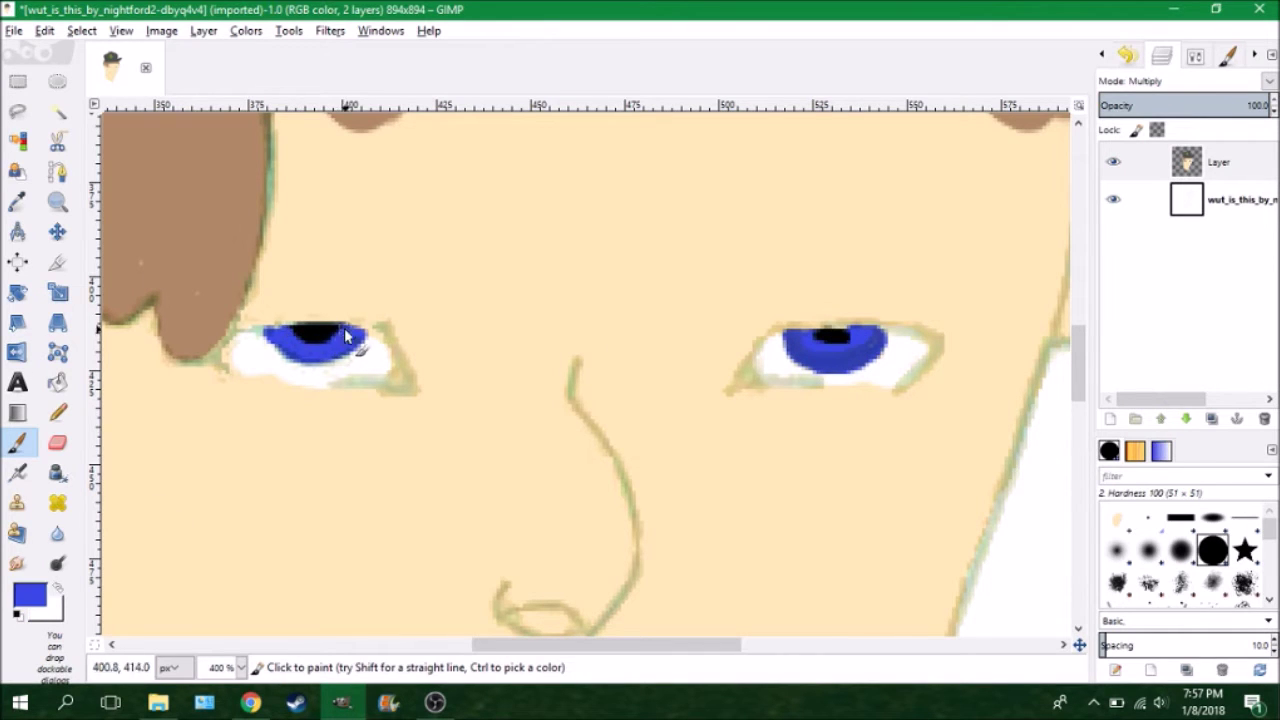
left_click(57, 201)
key("1")
key("3")
key("p")
key("d")
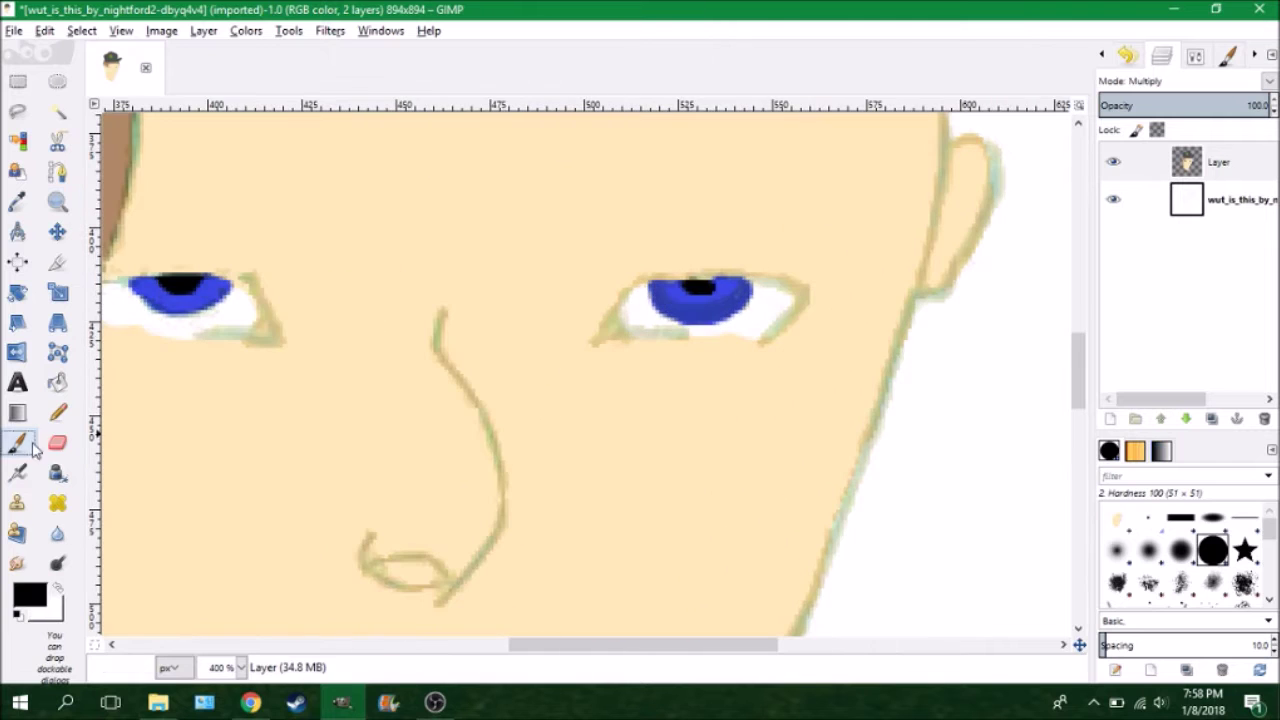
key("z")
key("shift+ctrl+j")
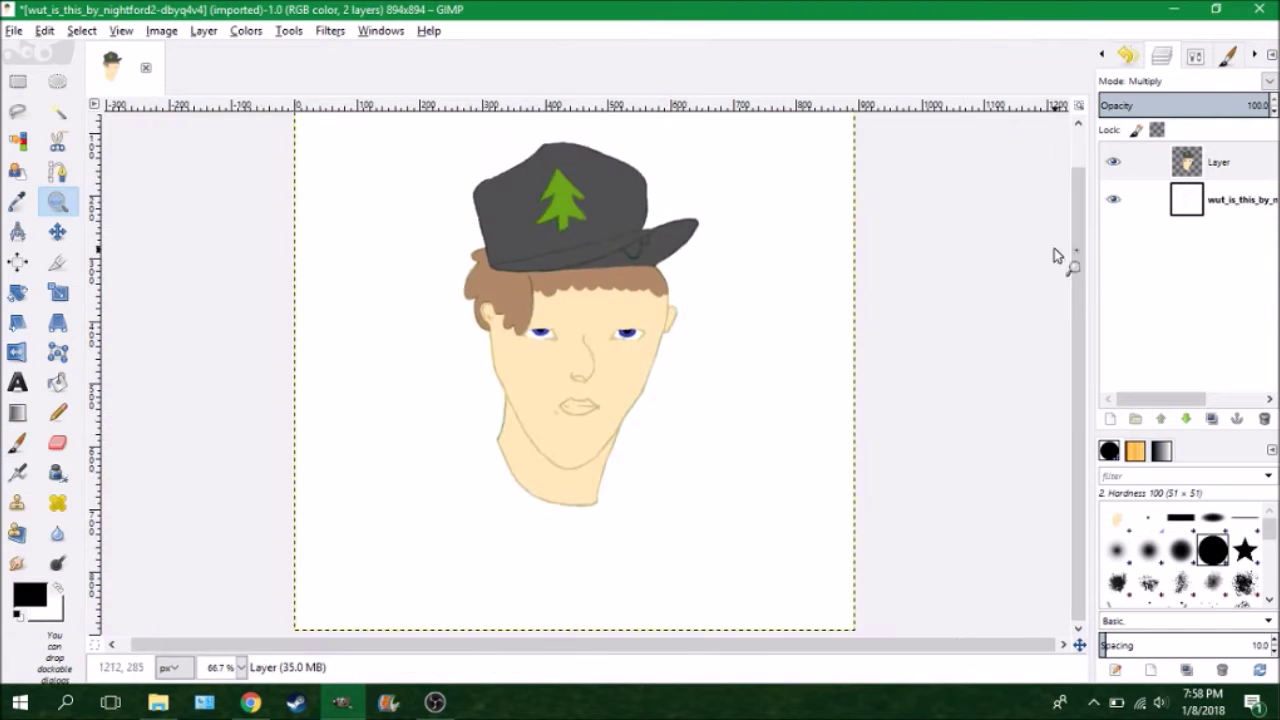
- Paint white under the left and right irises
key("3")
key("p")
key("x")
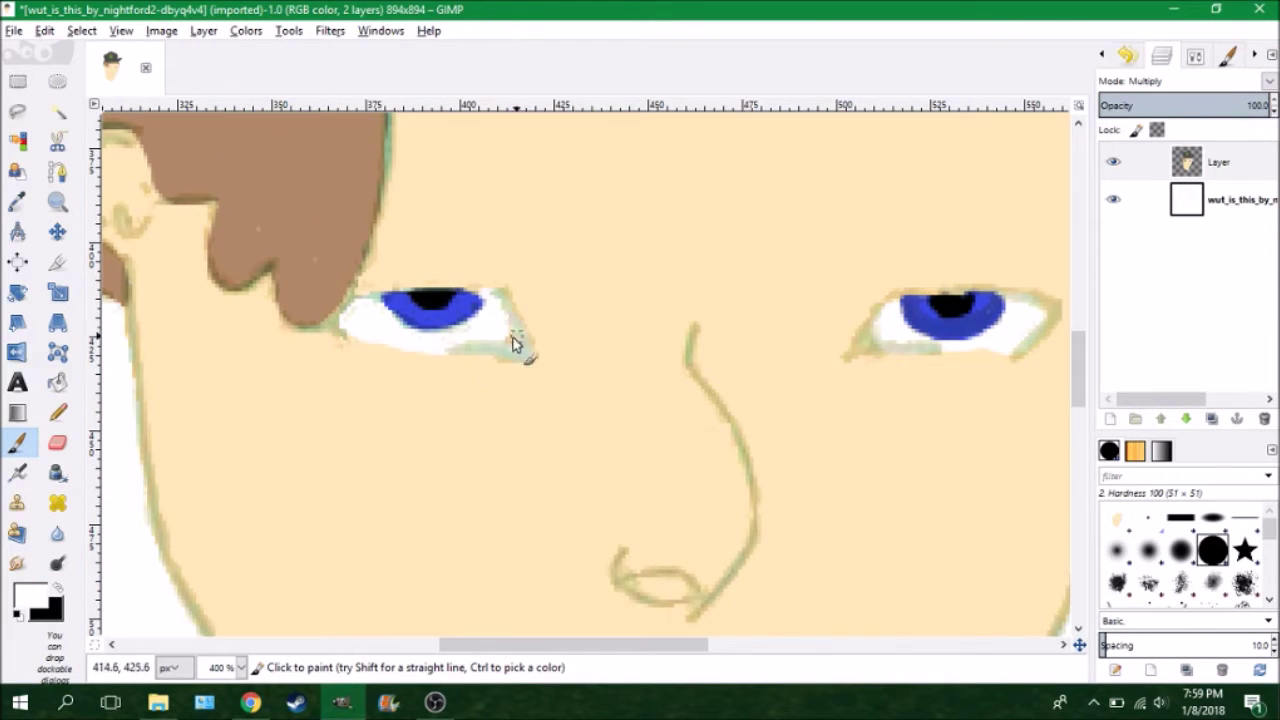
left_click_drag(405, 338, 490, 348)
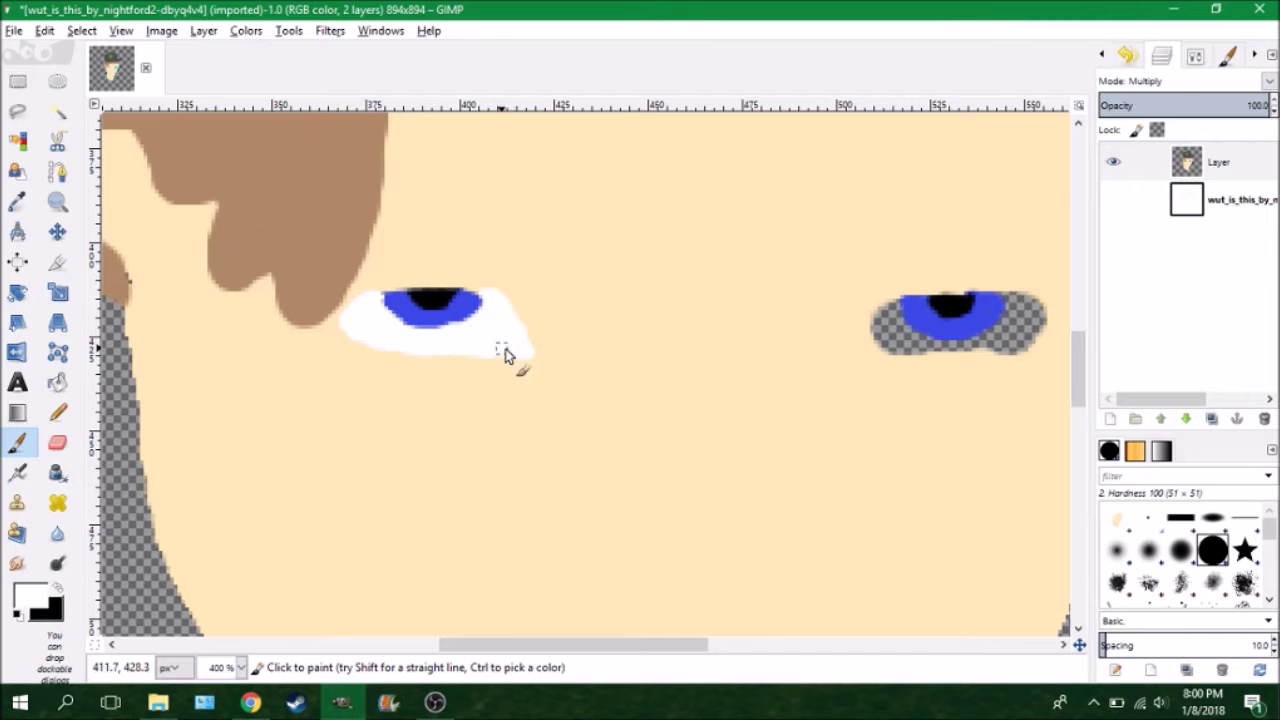
left_click_drag(975, 350, 987, 344)
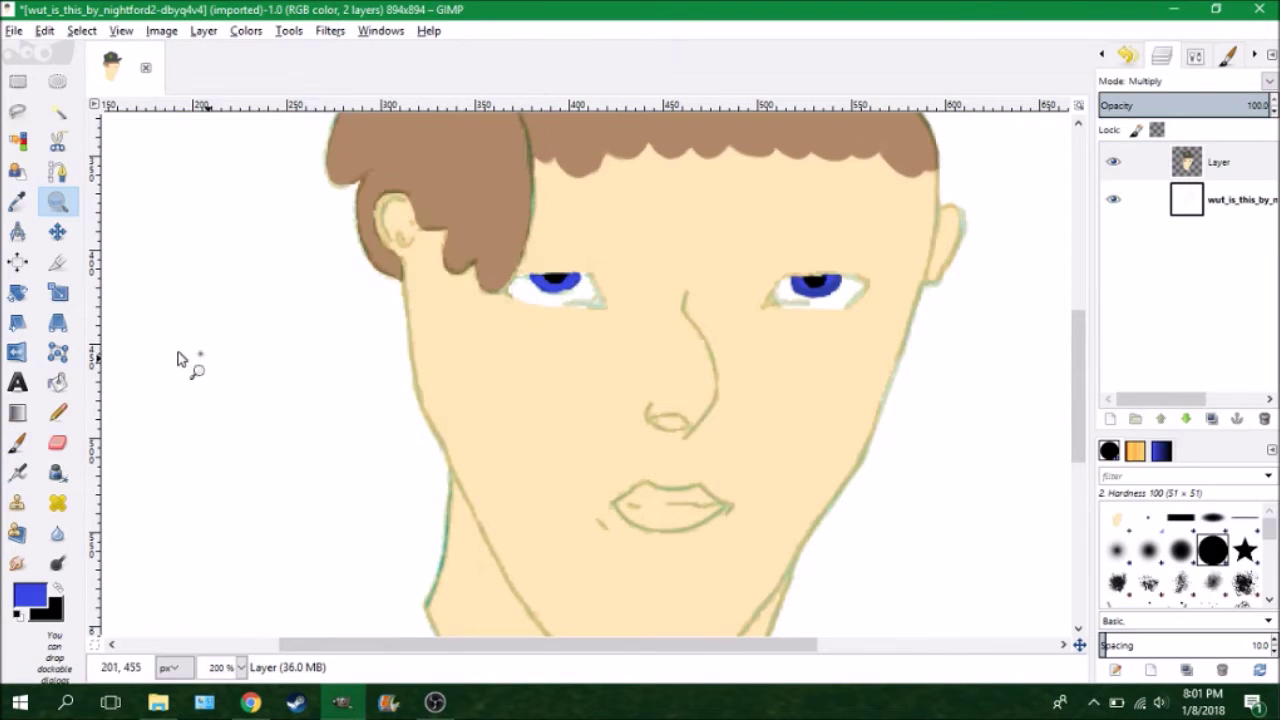
- Adjust the paint colour and trace the chin line darker
left_click(320, 278)
left_click(400, 396)
scroll(456, 391, "down", 2)
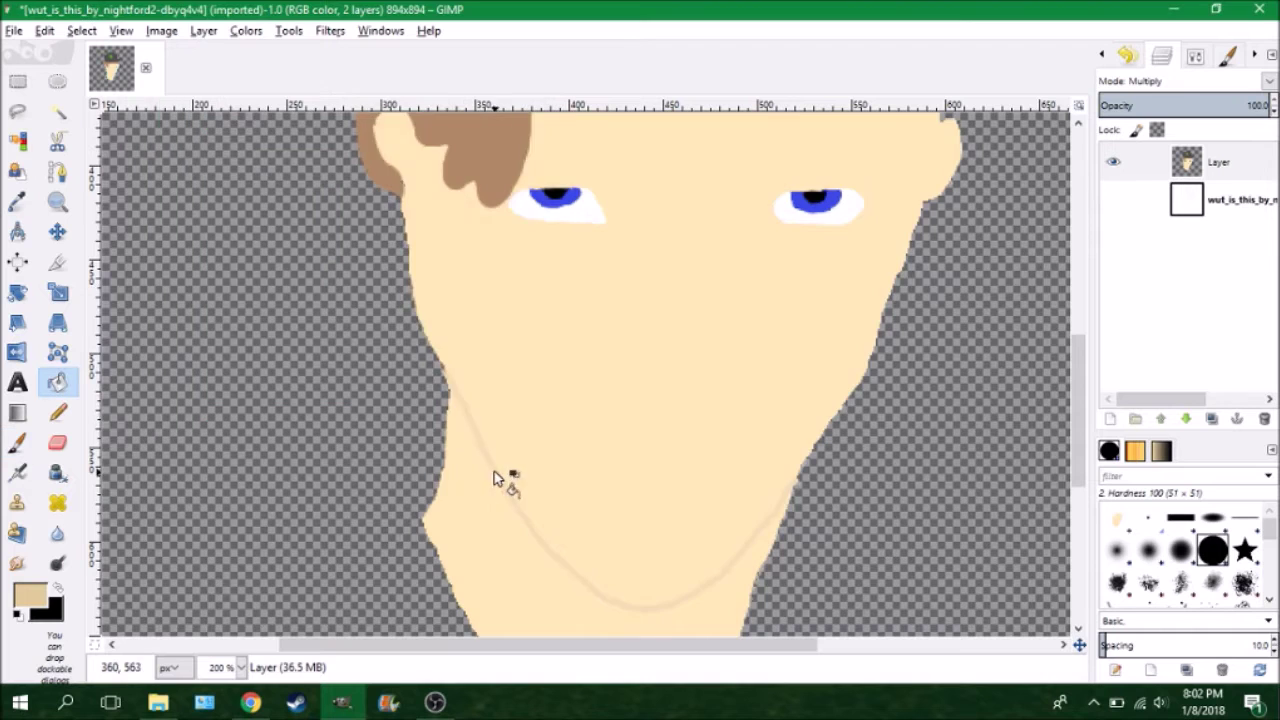
key("p")
left_click_drag(448, 385, 548, 555)
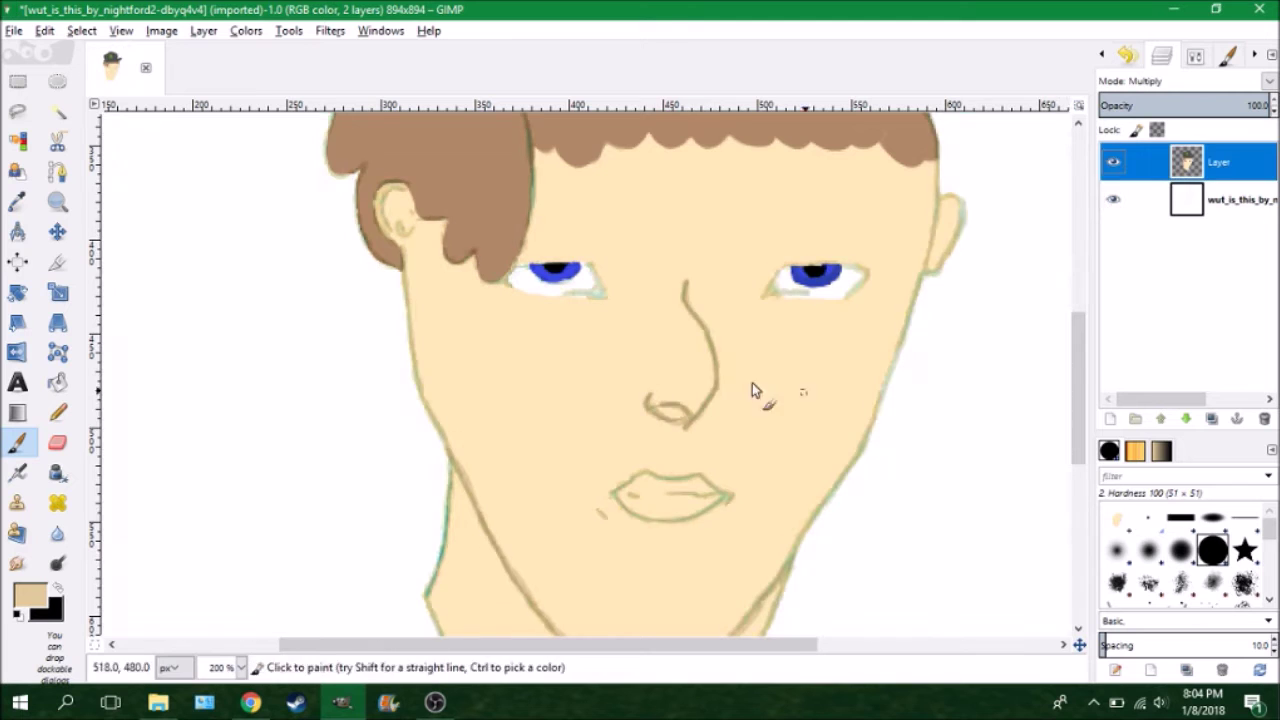
- Sample the lighter skin tone, hide the white background layer, and soften the jaw, hair and cap edges
left_click(679, 422, "ctrl")
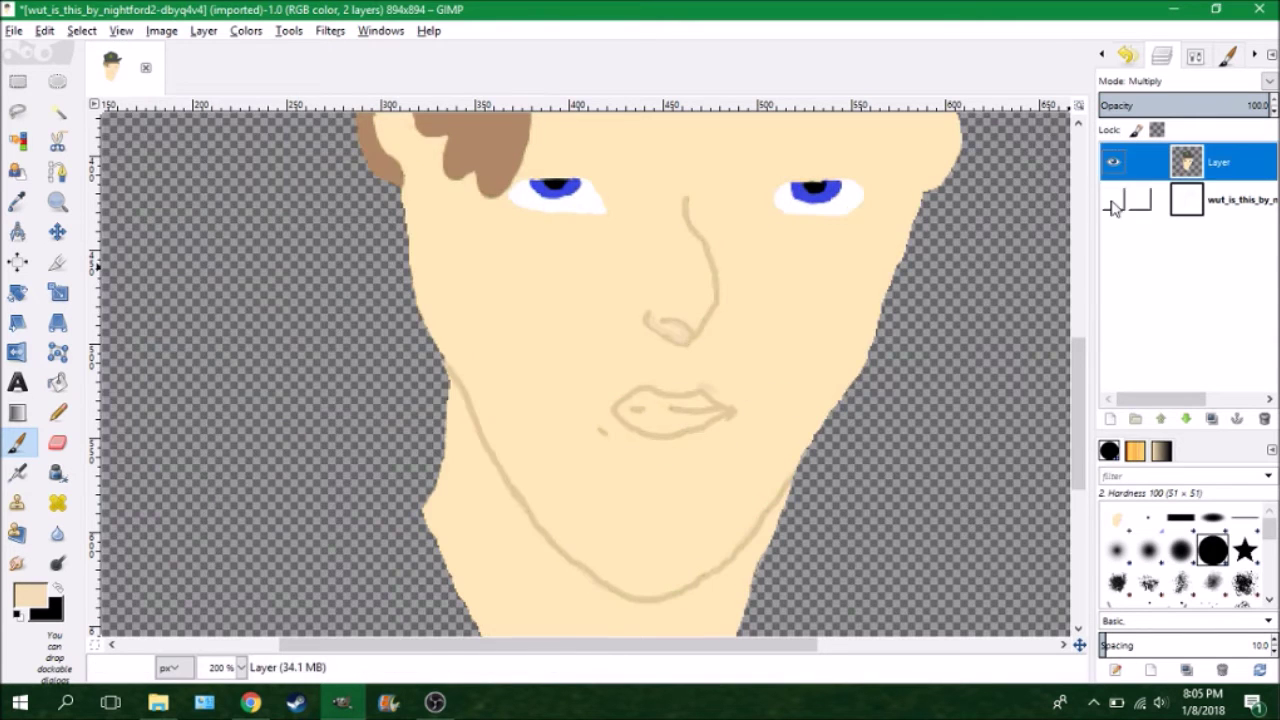
left_click(30, 596)
key("Escape")
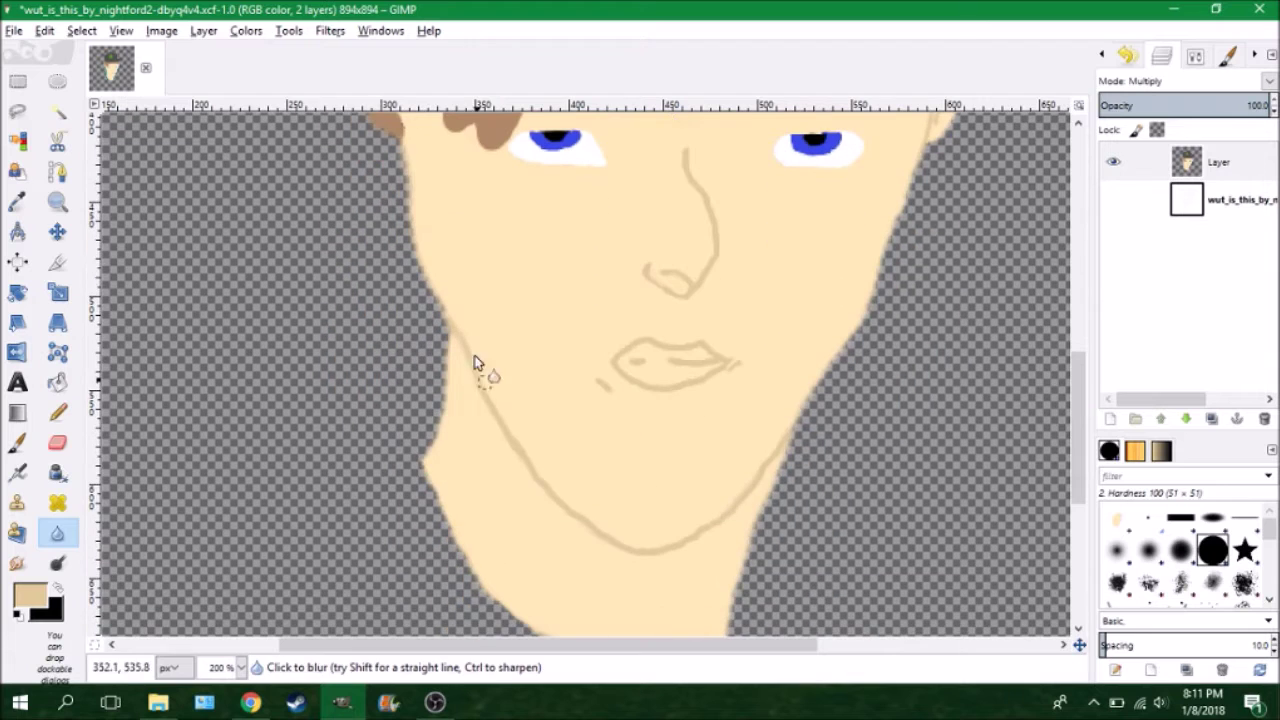
scroll(700, 390, "up", 3)
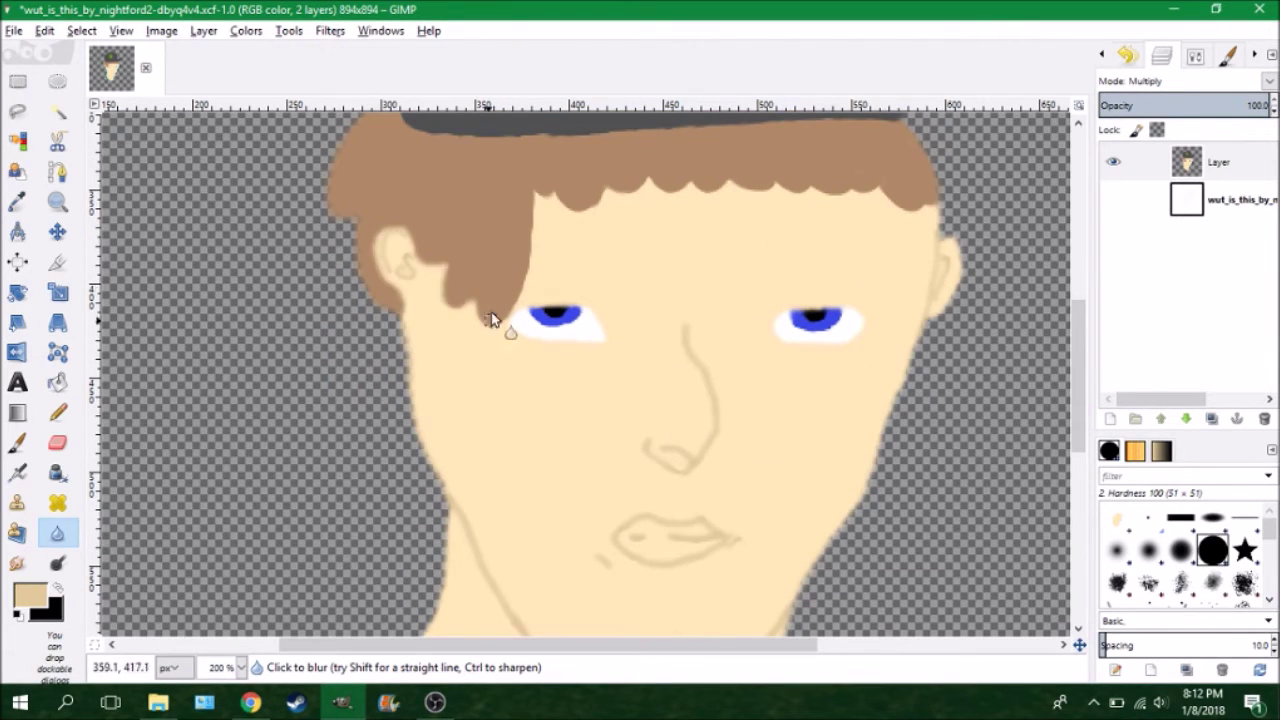
scroll(884, 193, "up", 3)
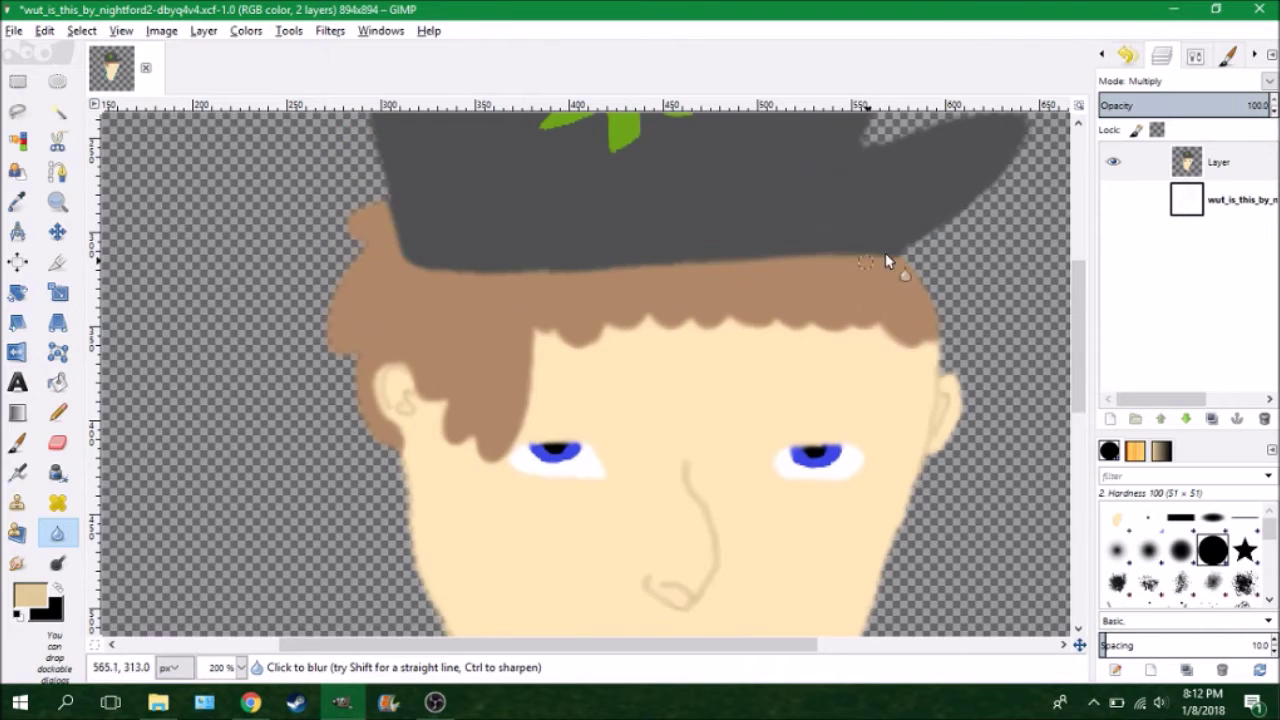
key("z")
scroll(713, 432, "down", 3)
scroll(656, 302, "up", 3)
- Pick the hair brown, add Layer #1 and dab colour onto the lower lip
key("p")
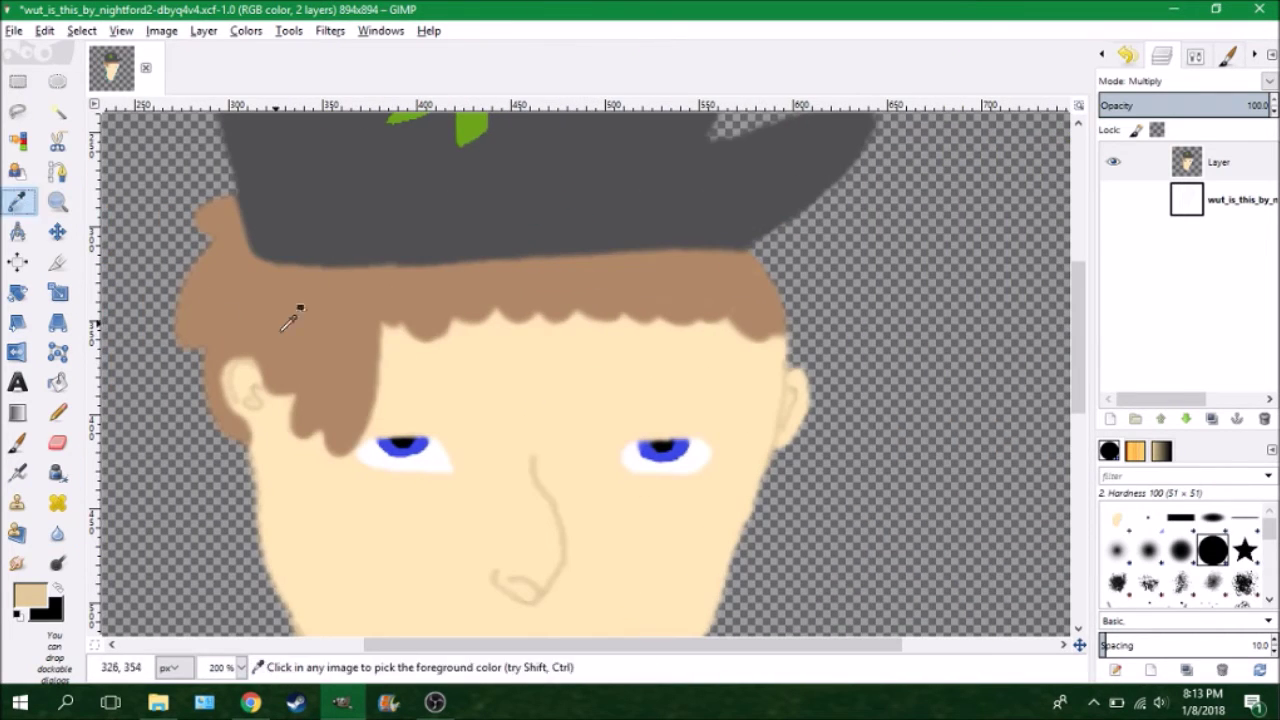
left_click(294, 307, "ctrl")
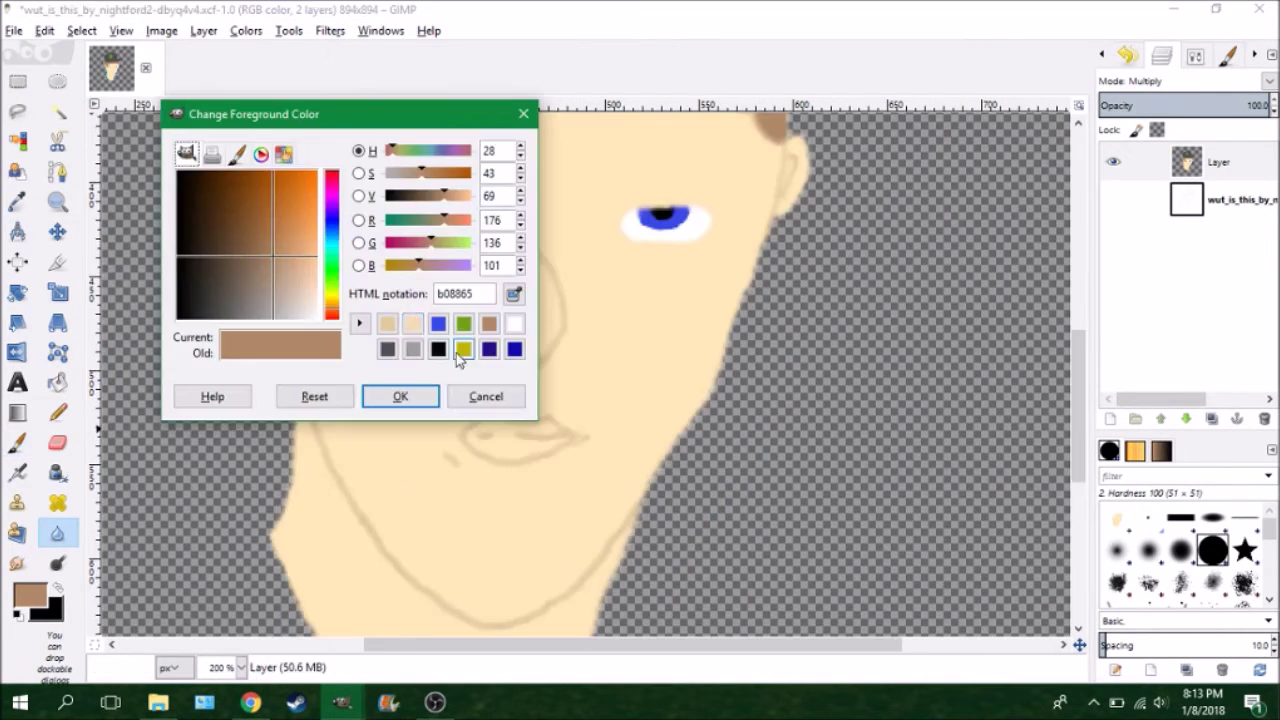
key("Return")
left_click(203, 30)
left_click(214, 49)
key("Return")
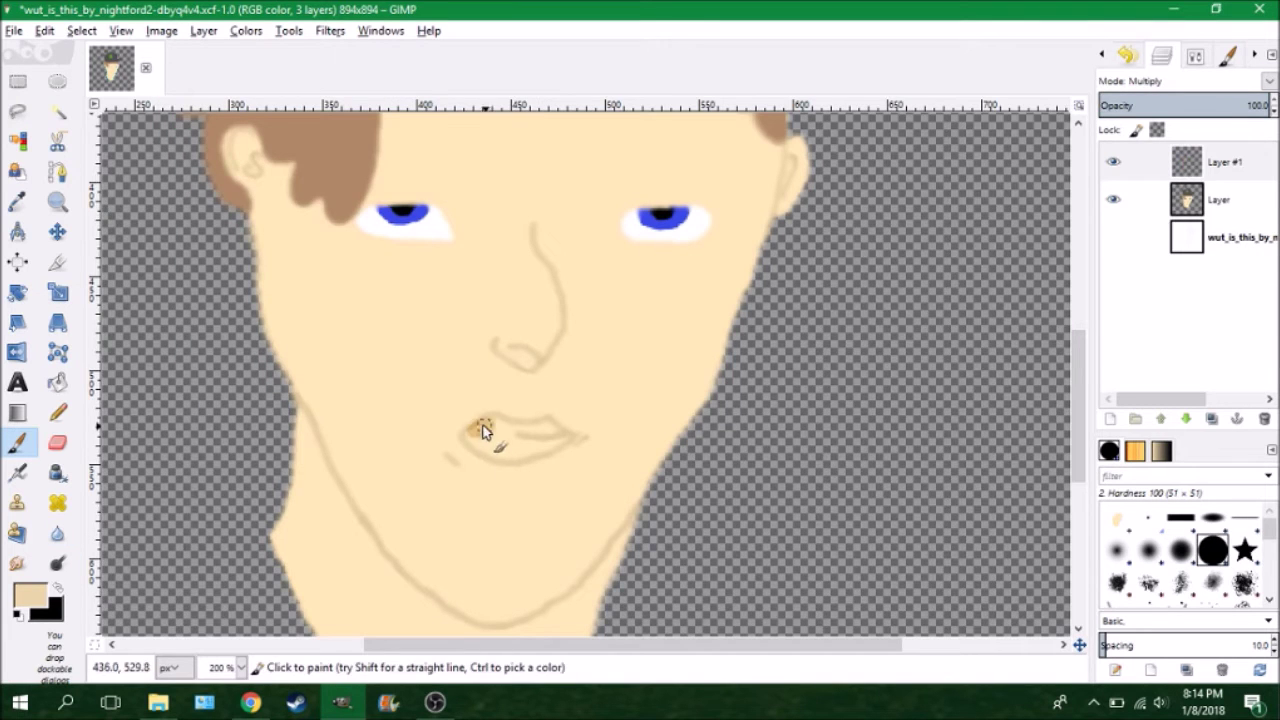
left_click(486, 434, "ctrl")
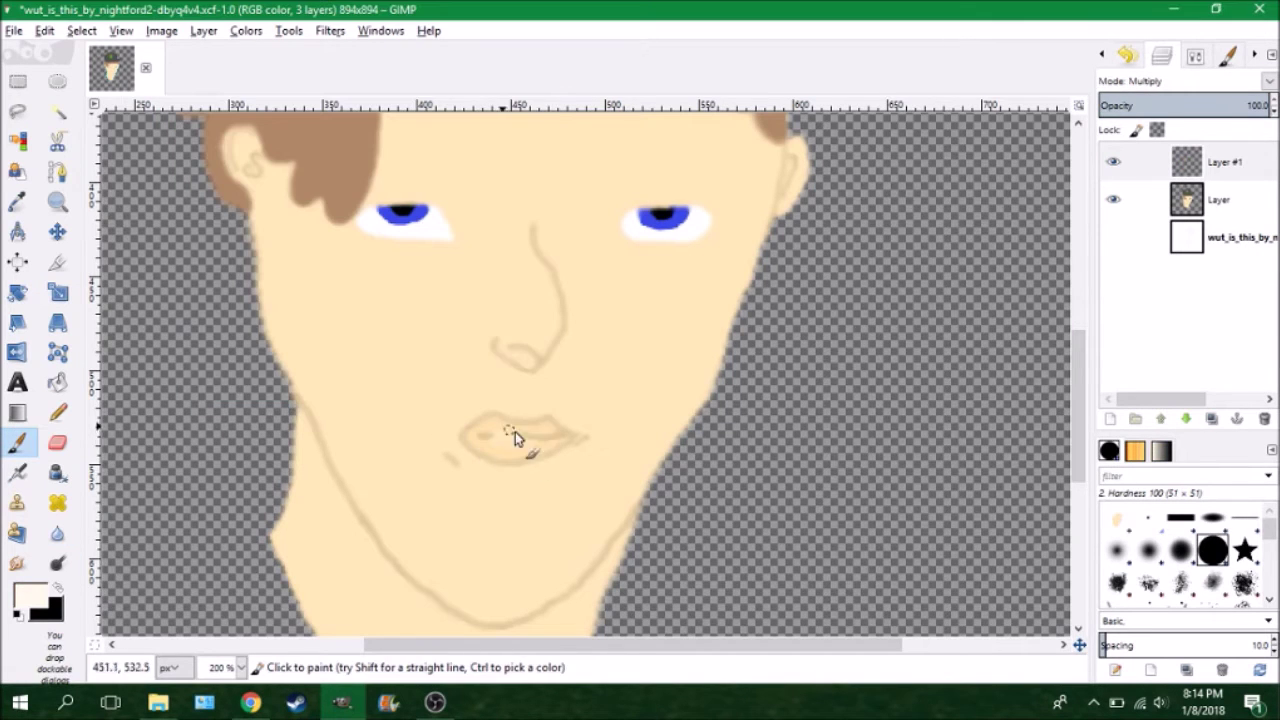
- Add Layer #2 in Soft light mode and paint highlights on cheek, forehead and cap logo
key("shift+ctrl+n")
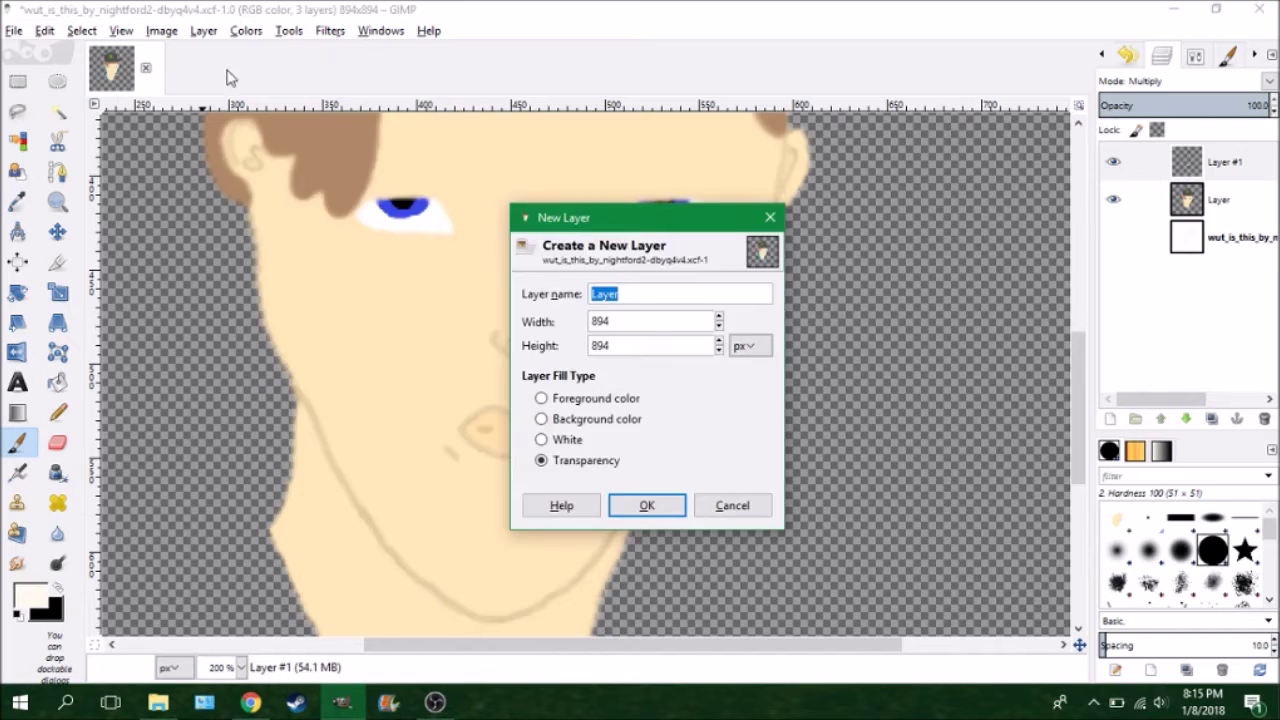
key("Return")
key("1")
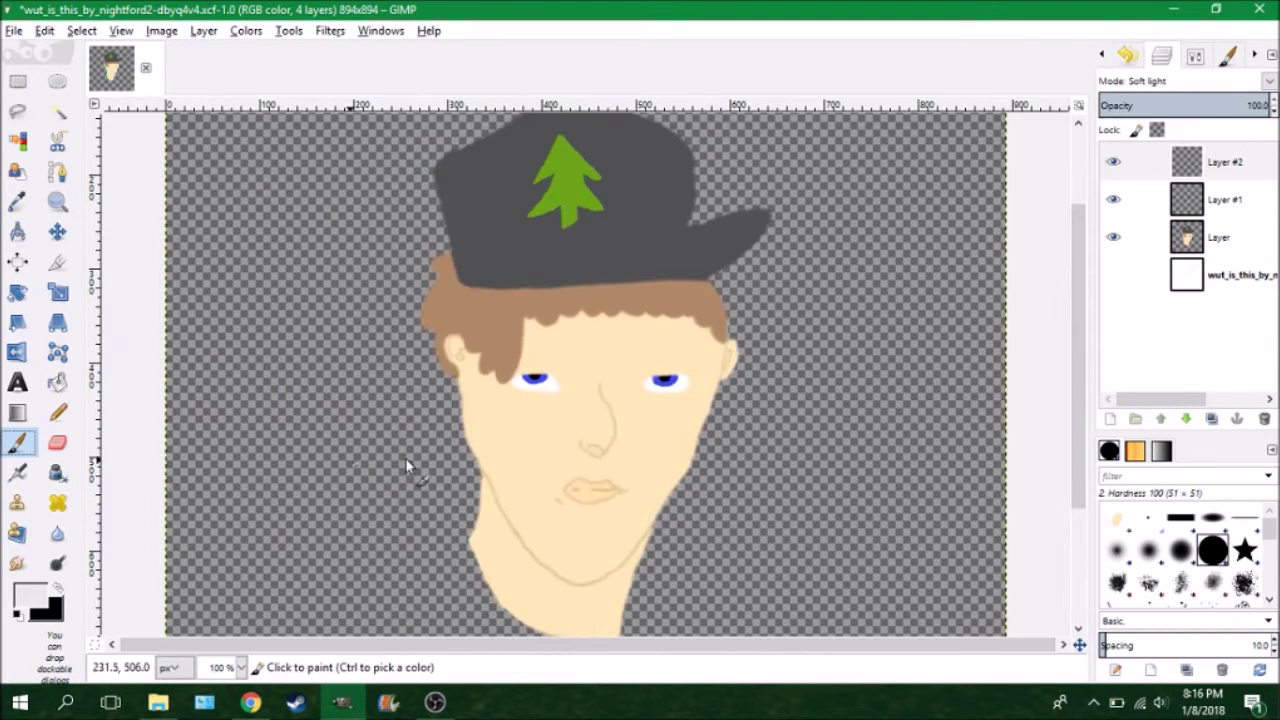
left_click_drag(561, 455, 500, 428)
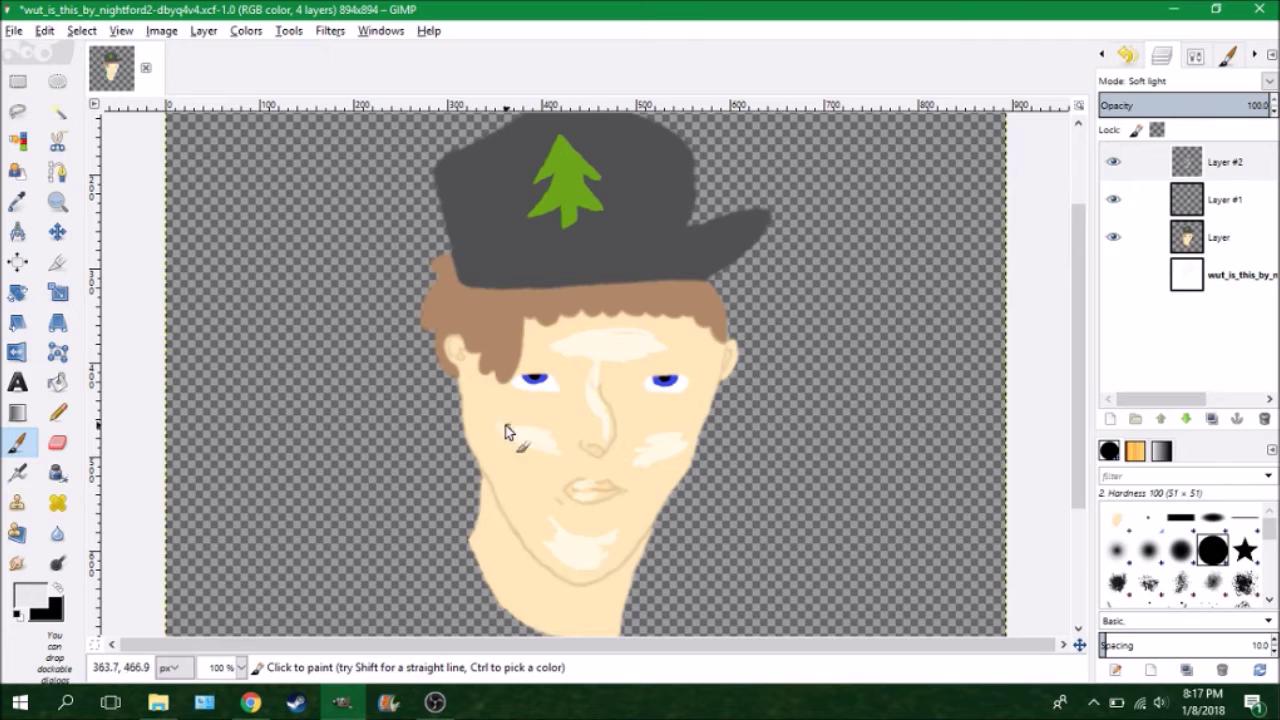
left_click_drag(521, 355, 690, 362)
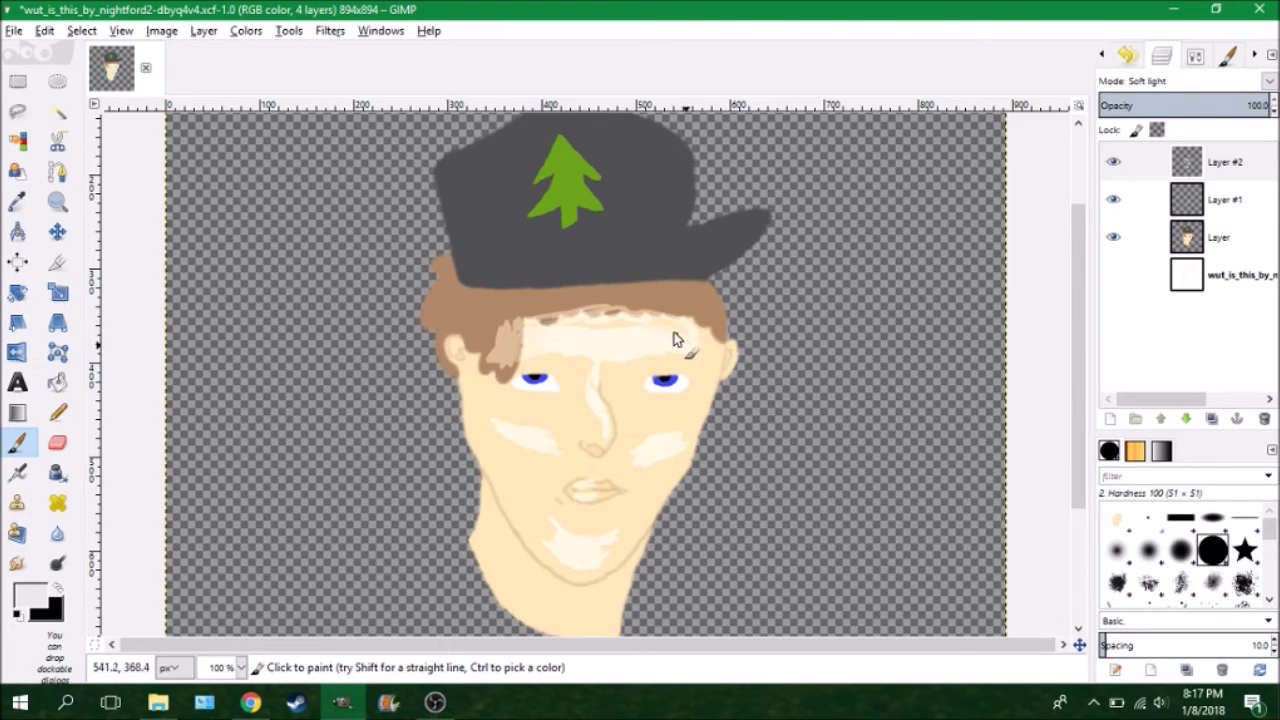
mouse_move(565, 276)
left_mouse_down()
mouse_move(534, 243)
mouse_move(571, 120)
mouse_move(617, 262)
left_mouse_up()
mouse_move(536, 266)
left_mouse_down()
mouse_move(531, 152)
mouse_move(608, 305)
left_mouse_up()
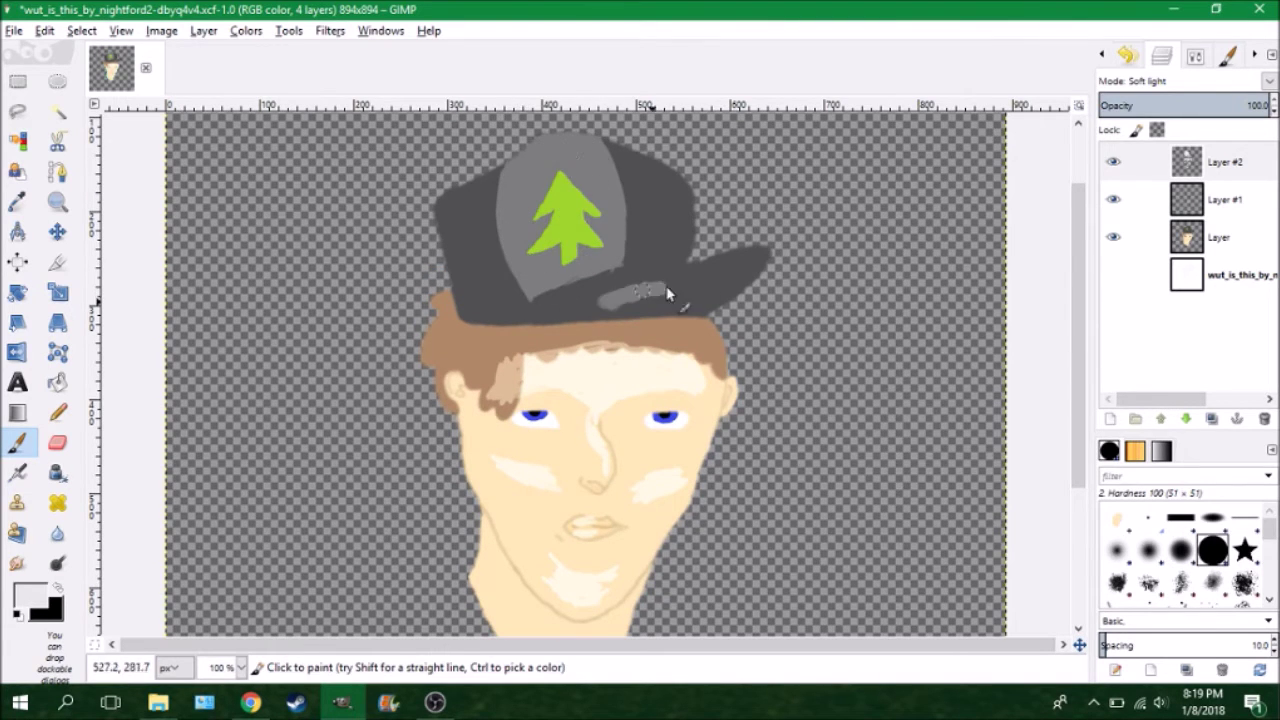
- Scroll through Layer #2's blend modes and bring up the foreground colour chooser
scroll(1180, 80, "down", 4)
scroll(1180, 80, "down", 4)
scroll(1180, 80, "down", 3)
key("shift+b")
left_click(30, 596)
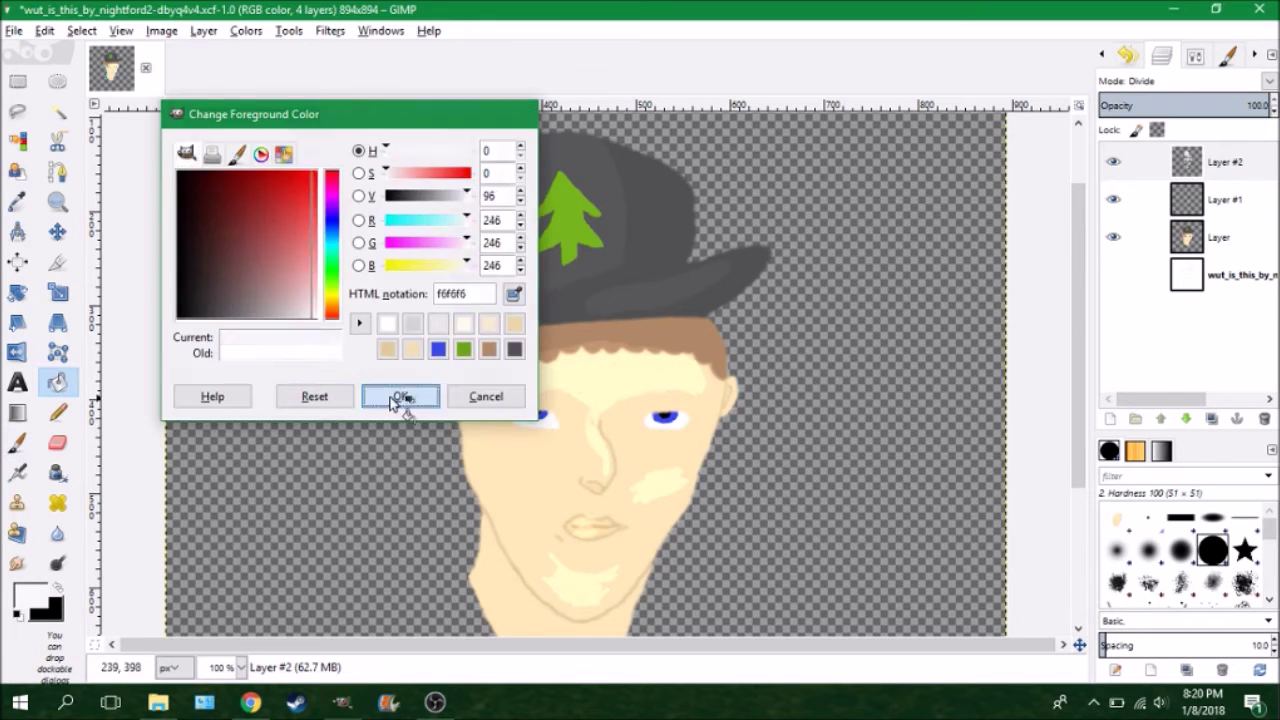
- Confirm light grey, soften hair, cap and skin with Blur, Smudge and Eraser, then add Layer #3
key("Return")
key("shift+u")
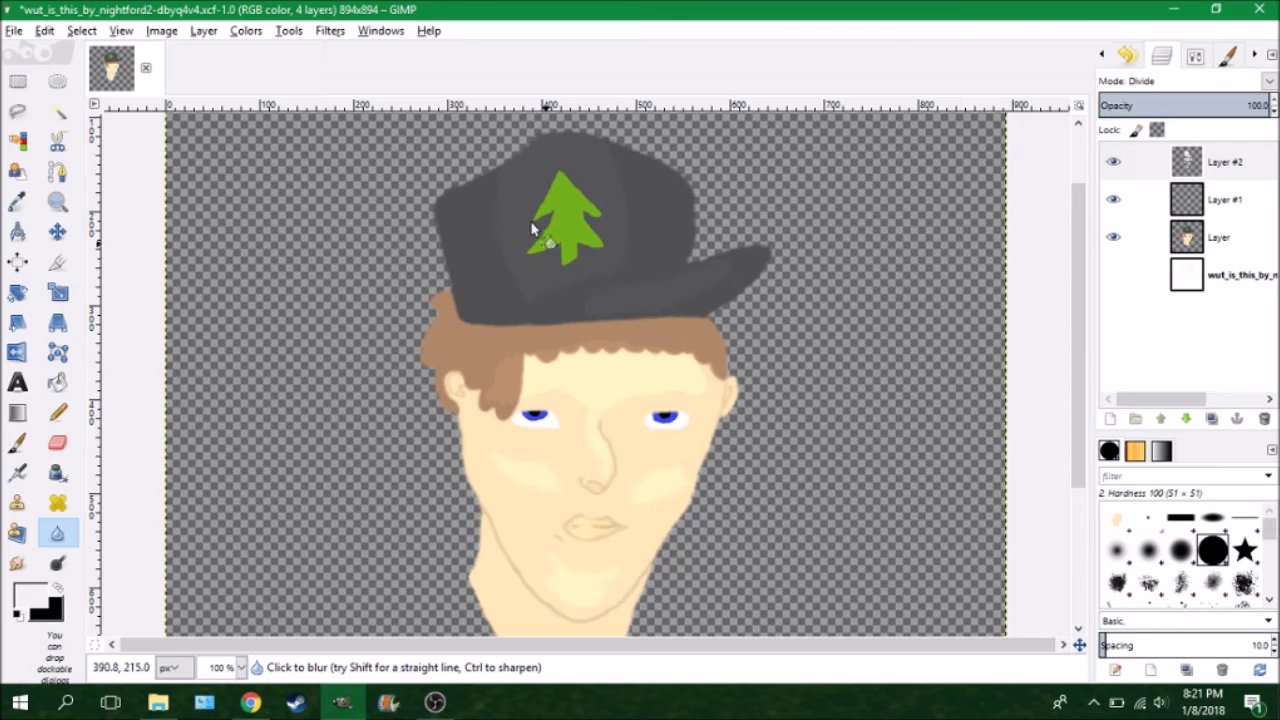
key("s")
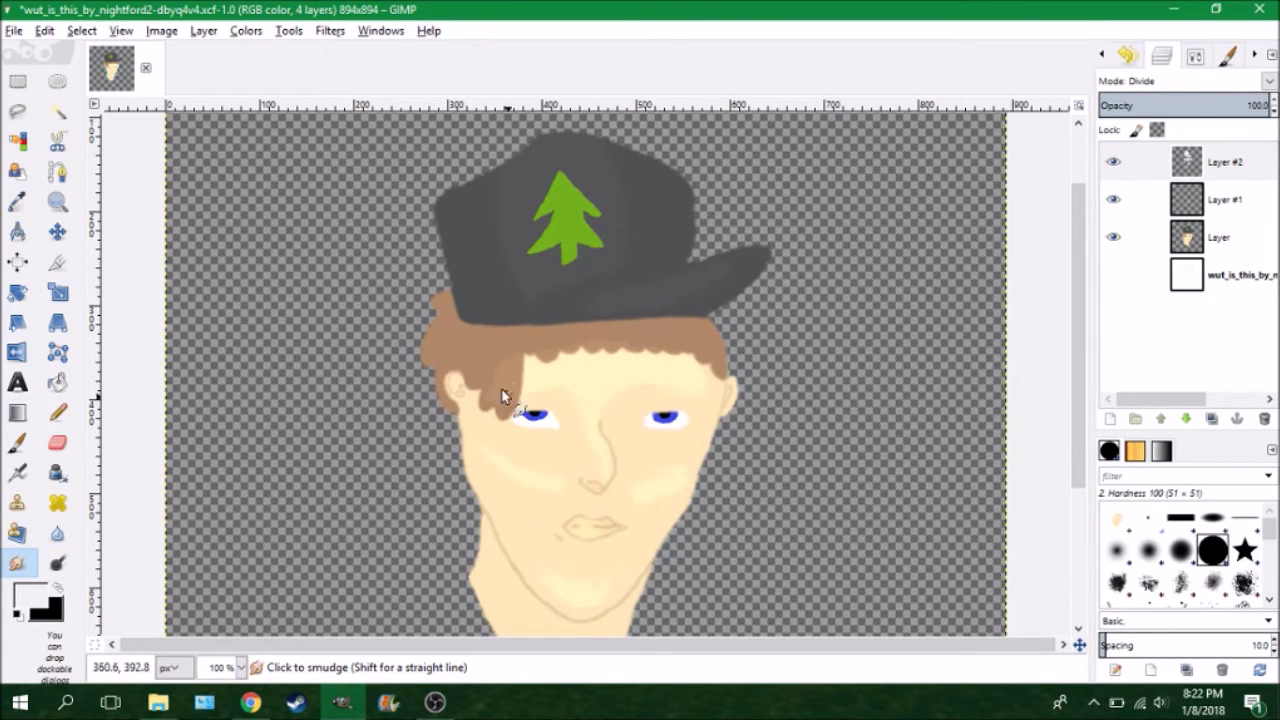
key("shift+u")
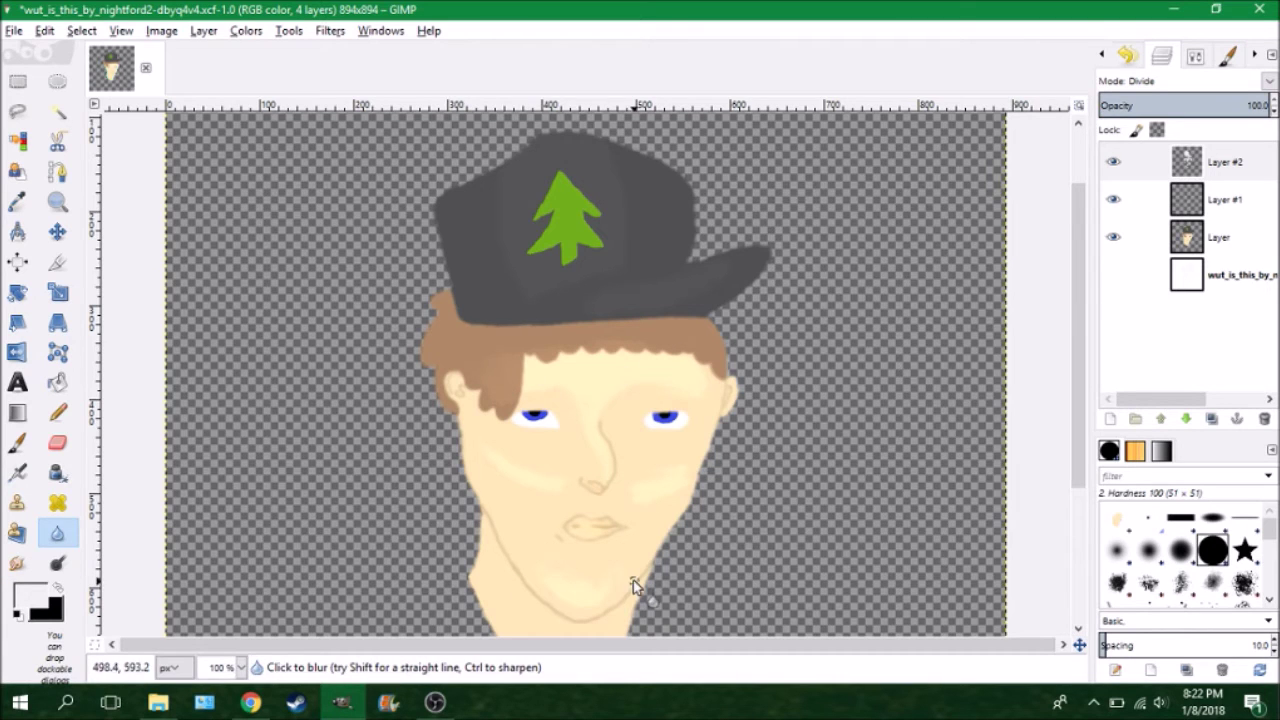
key("shift+e")
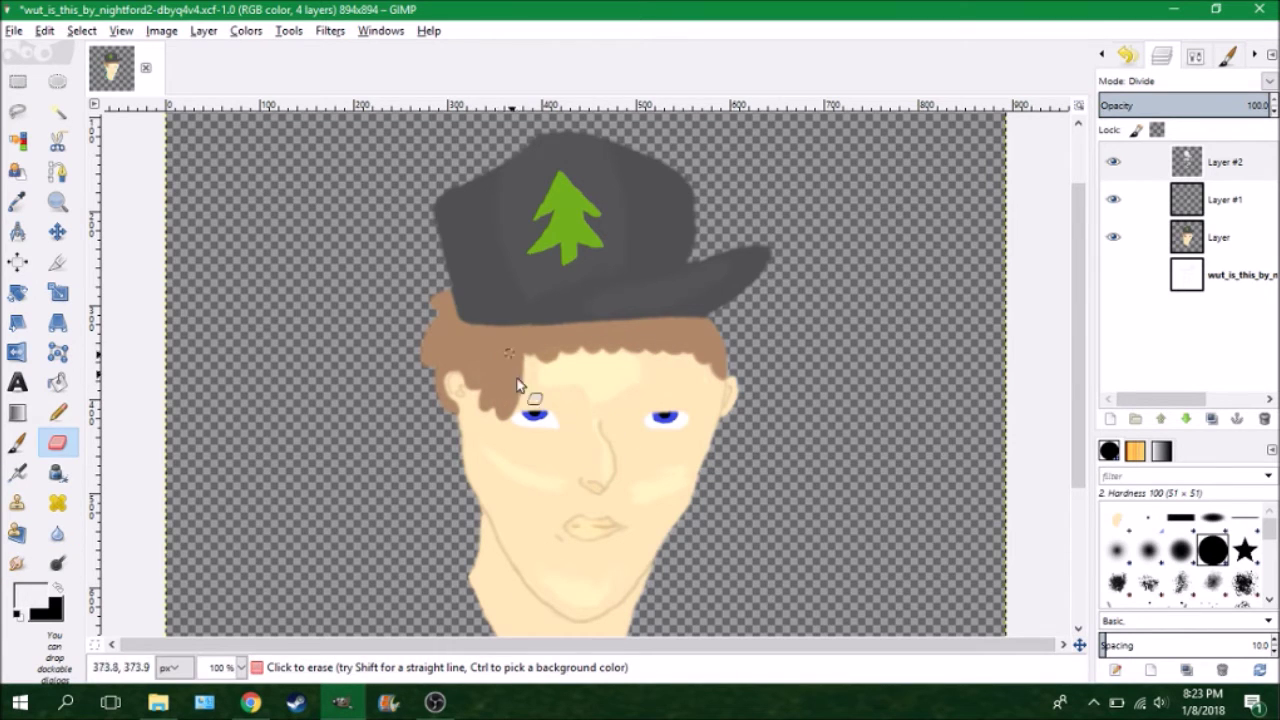
key("shift+u")
key("s")
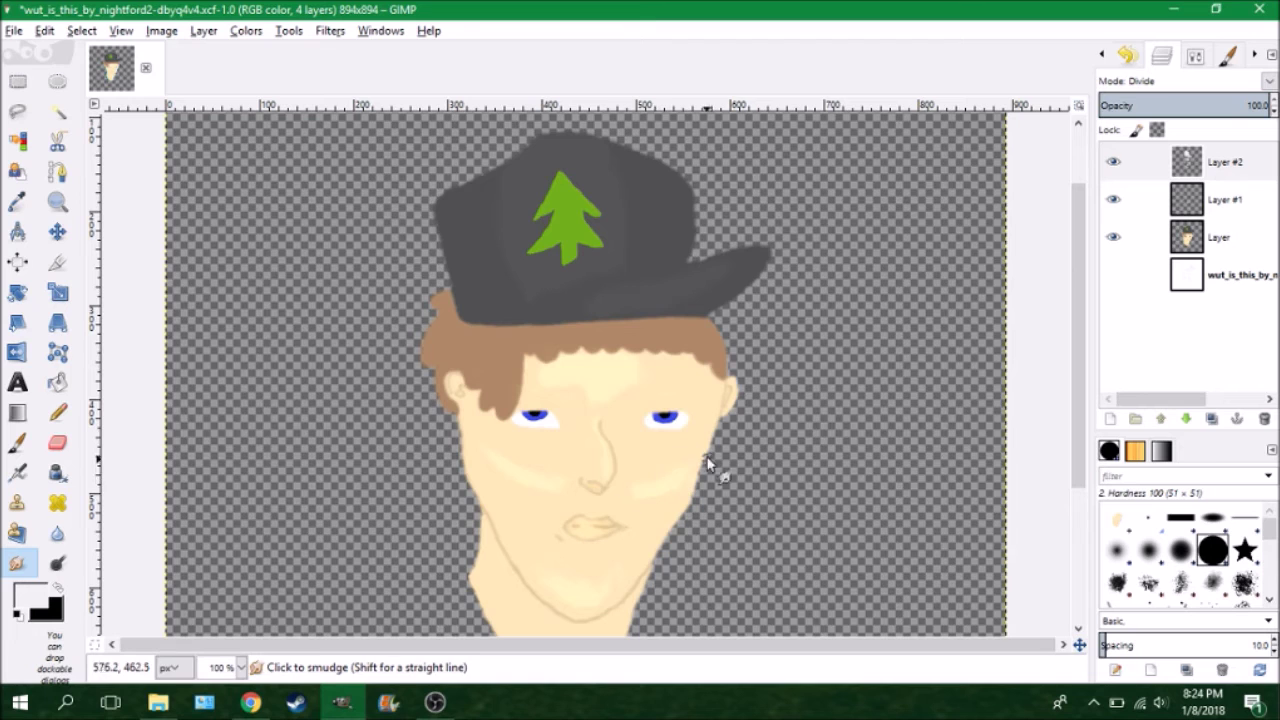
key("shift+u")
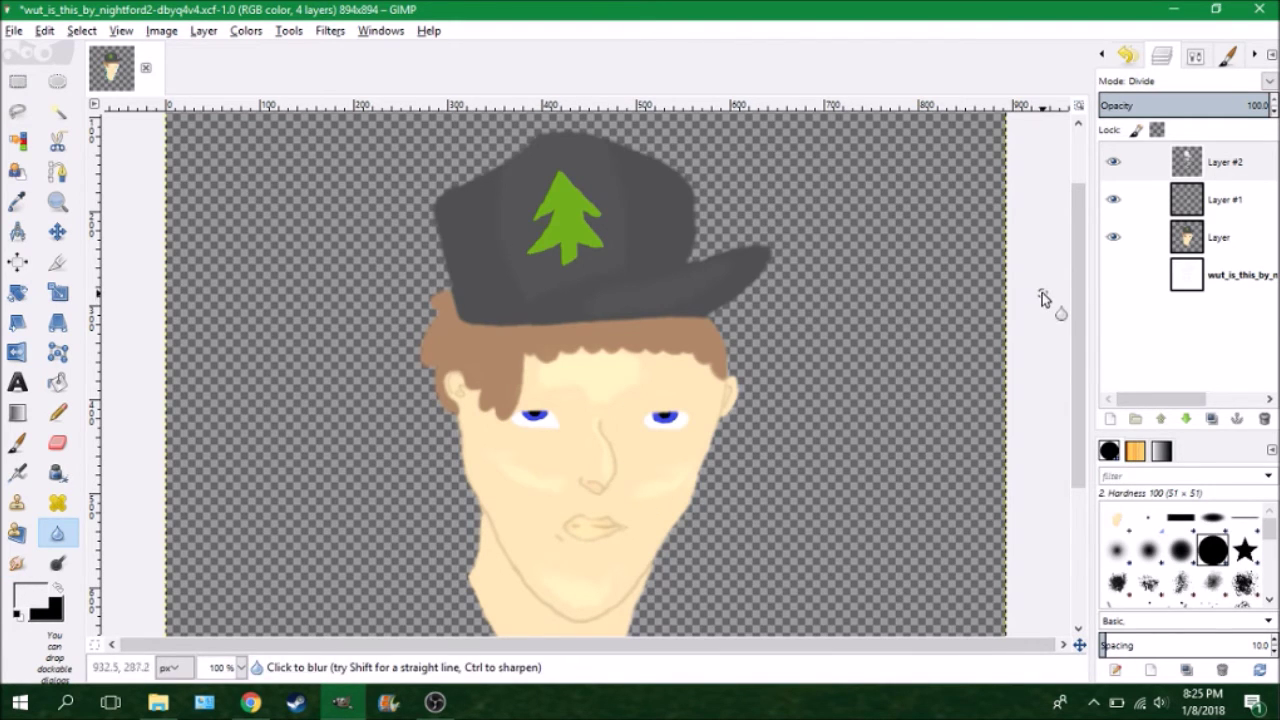
key("shift+ctrl+n")
left_click(1185, 80)
- Try Darken only mode with grey strokes on the face, then undo them
left_click(1157, 240)
key("p")
left_click_drag(580, 352, 582, 415)
left_click_drag(465, 465, 512, 498)
key("ctrl+z")
key("ctrl+z")
key("ctrl+z")
- Paint light-grey outlines around the cap, right hair edge, both jaw sides and under the chin
mouse_move(439, 206)
left_mouse_down()
mouse_move(468, 322)
mouse_move(570, 310)
mouse_move(682, 182)
mouse_move(760, 258)
left_mouse_up()
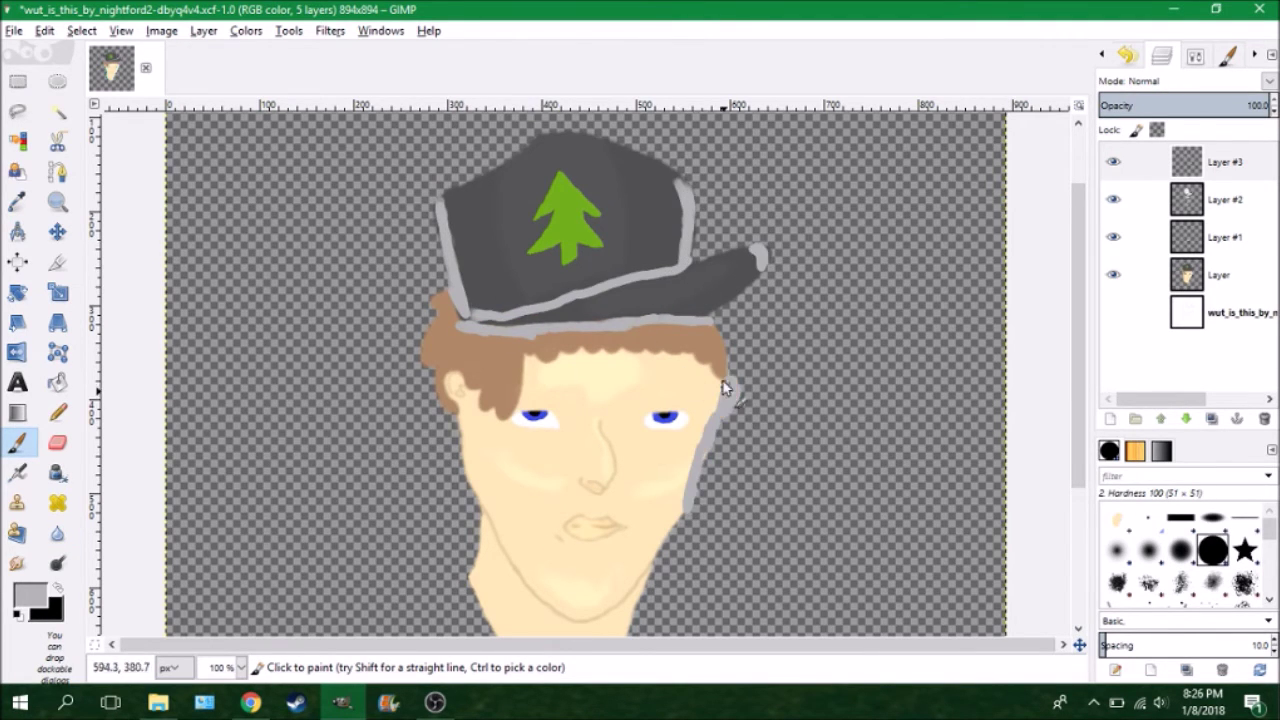
left_click_drag(727, 414, 712, 326)
left_click_drag(448, 409, 490, 585)
scroll(586, 560, "down", 2)
left_click_drag(650, 505, 616, 625)
left_click_drag(559, 574, 600, 586)
- With a smaller brush, darken the nose line, shade under the left eye and stroke the hairline
key("bracketleft")
left_click_drag(604, 366, 618, 420)
left_click_drag(518, 372, 545, 366)
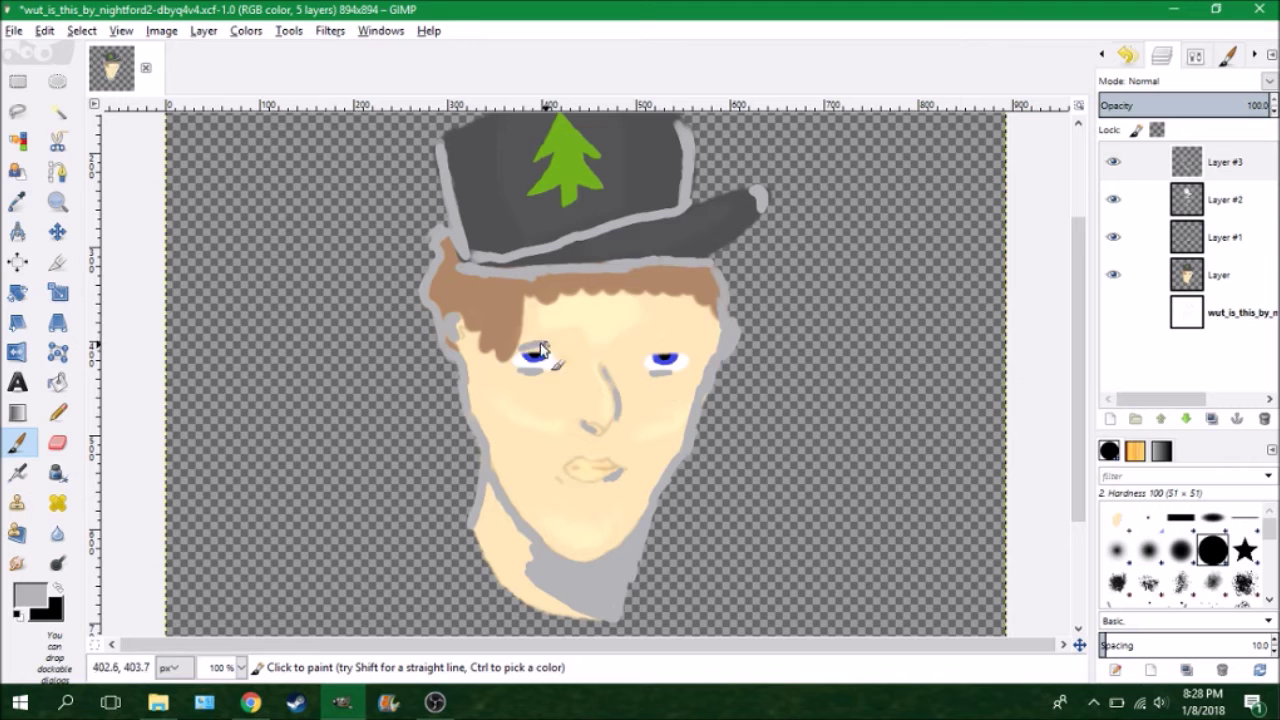
key("bracketleft")
mouse_move(524, 300)
left_mouse_down()
mouse_move(557, 290)
mouse_move(688, 302)
left_mouse_up()
scroll(1185, 80, "down", 2)
scroll(1185, 80, "down", 10)
scroll(1185, 80, "down", 5)
scroll(1185, 80, "up", 10)
- Set Layer #3 to Multiply and soften its strokes with an enlarged Blur and Smudge
left_click(30, 597)
left_click(405, 389)
key("shift+b")
key("shift+u")
key("bracketleft")
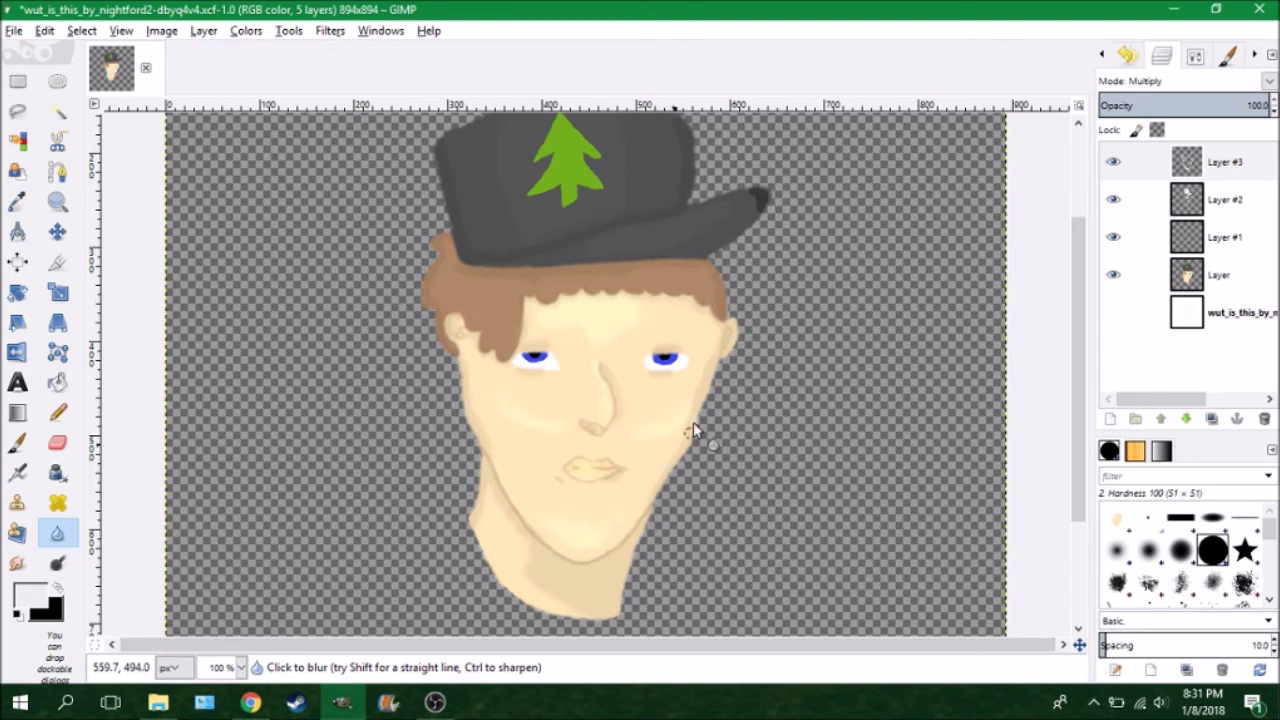
scroll(772, 242, "up", 2)
key("p")
key("shift+u")
key("s")
key("shift+u")
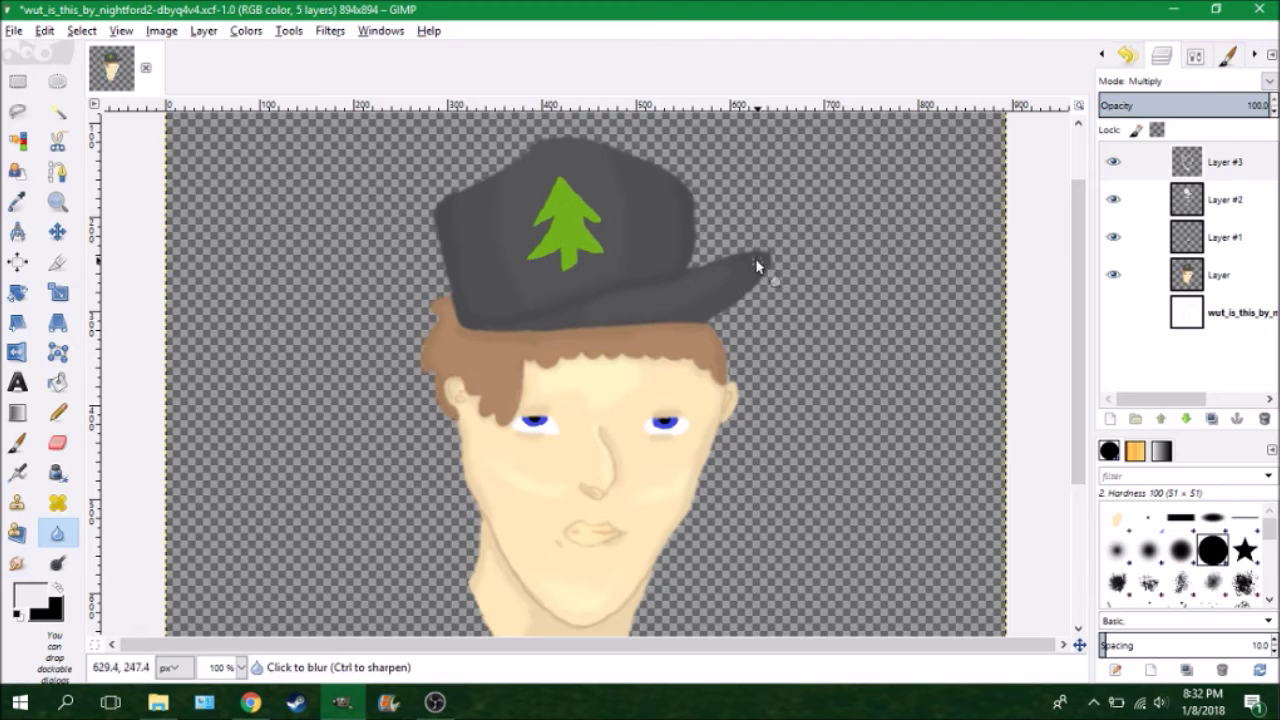
scroll(1080, 295, "down", 2)
scroll(1080, 295, "down", 1)
key("s")
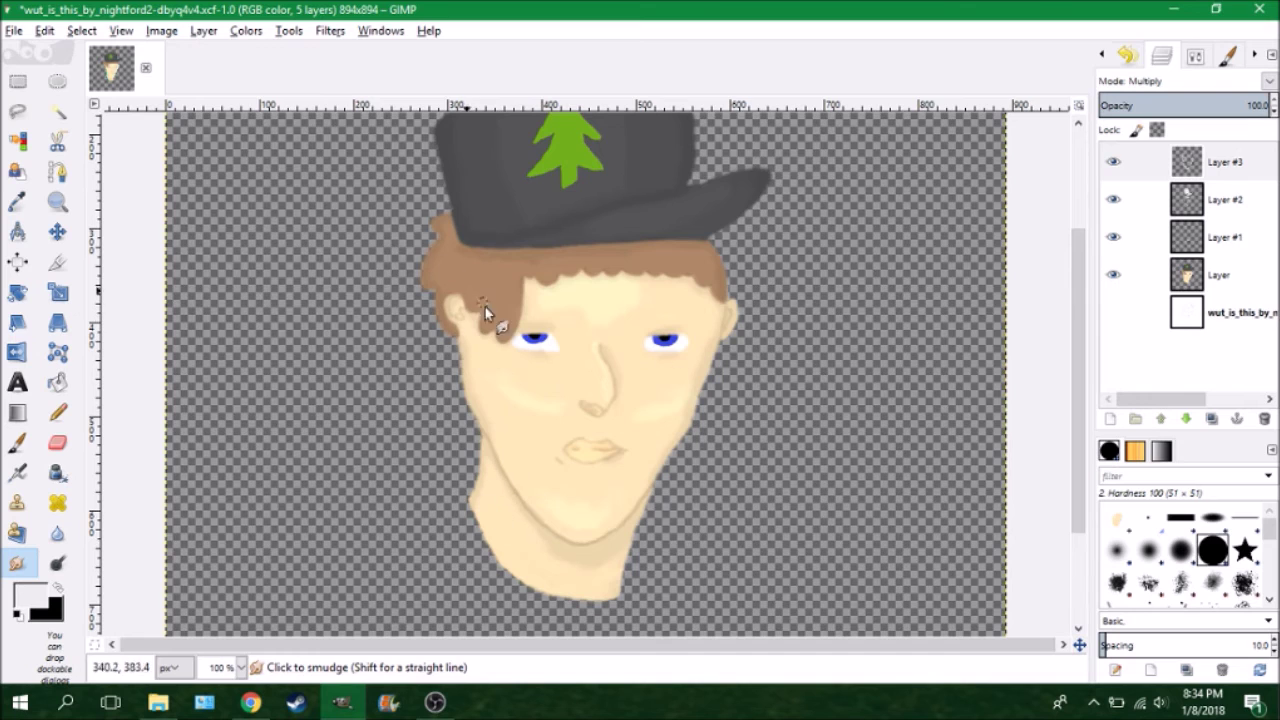
- On Layer #1, paint two dark-brown curl strokes on the hair
scroll(1080, 257, "up", 3)
left_click(1224, 237)
left_click(30, 597)
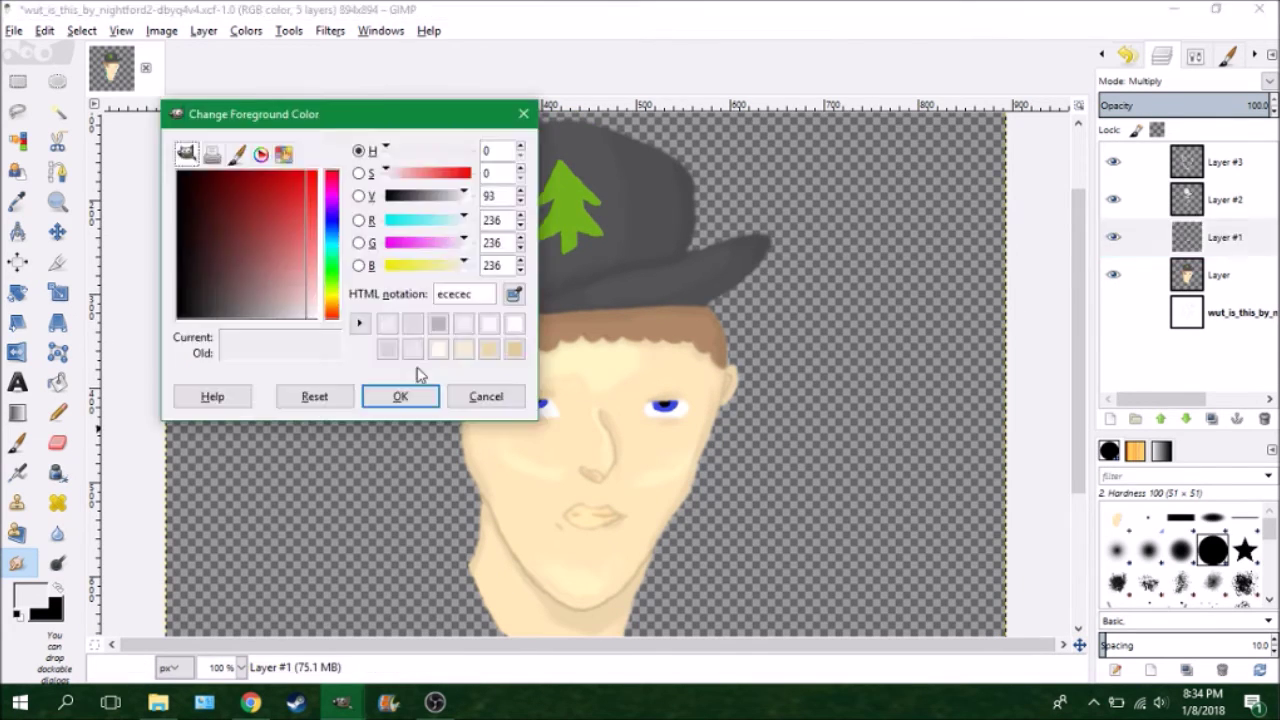
left_click(403, 394)
key("p")
left_click_drag(497, 343, 490, 360)
left_click_drag(446, 322, 452, 340)
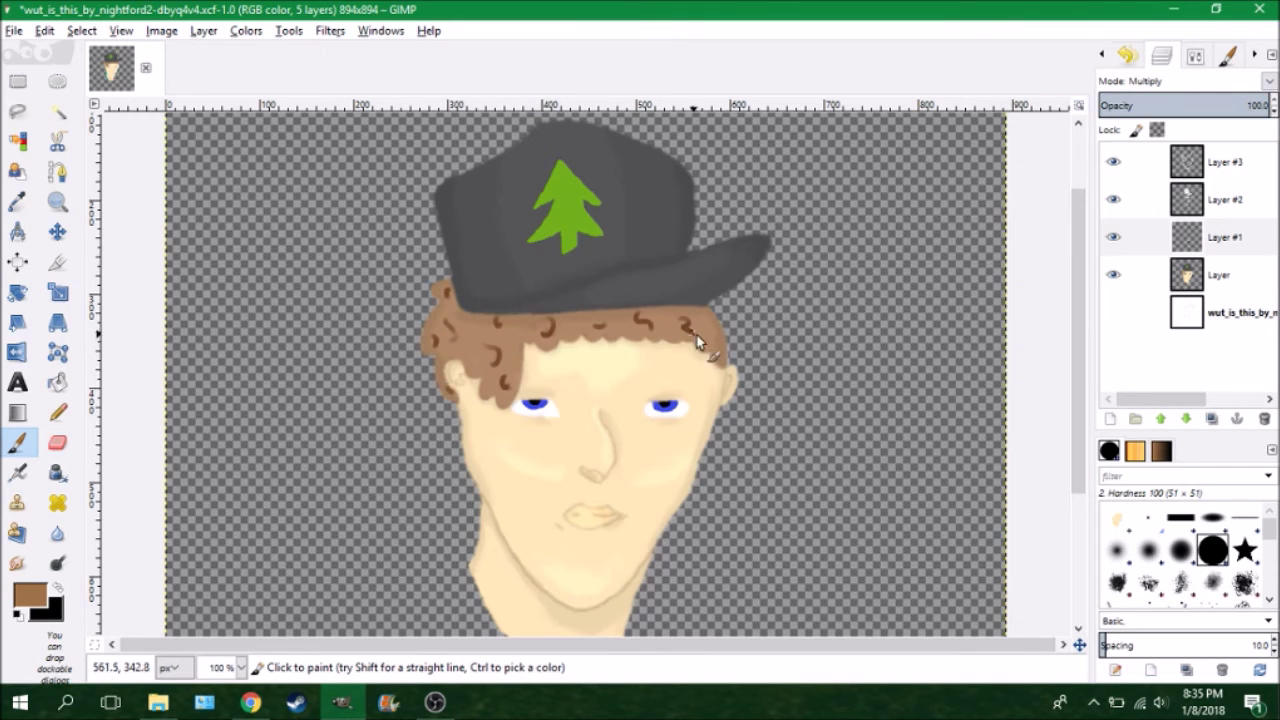
- Blur the curls, then outline the tree logo's trunk in dark green on the base Layer
key("shift+u")
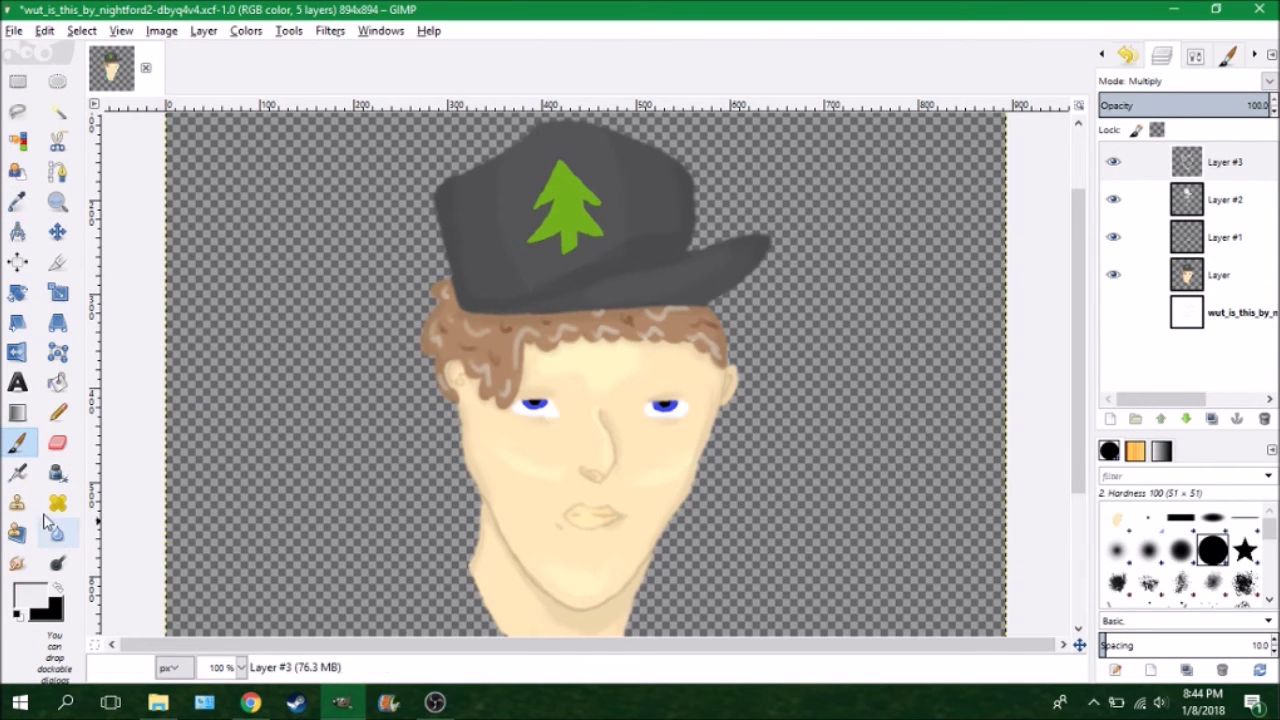
left_click(58, 533)
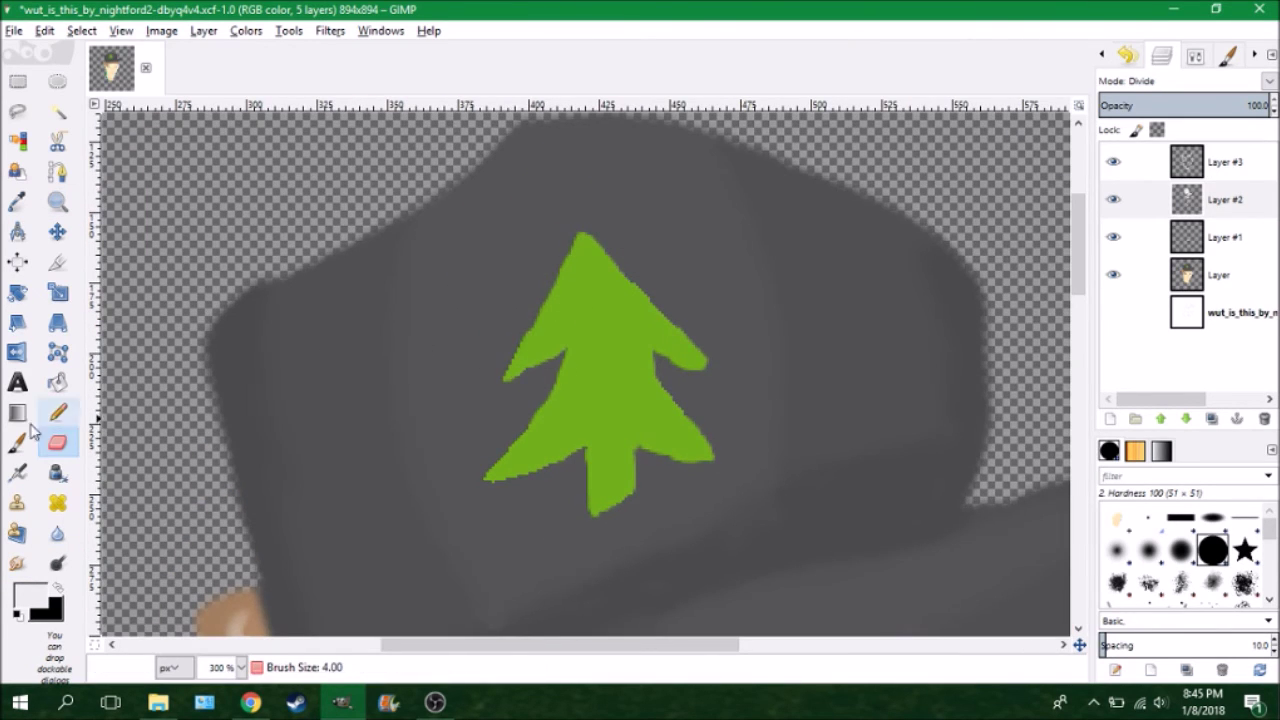
left_click(17, 443)
left_click(507, 380, "shift")
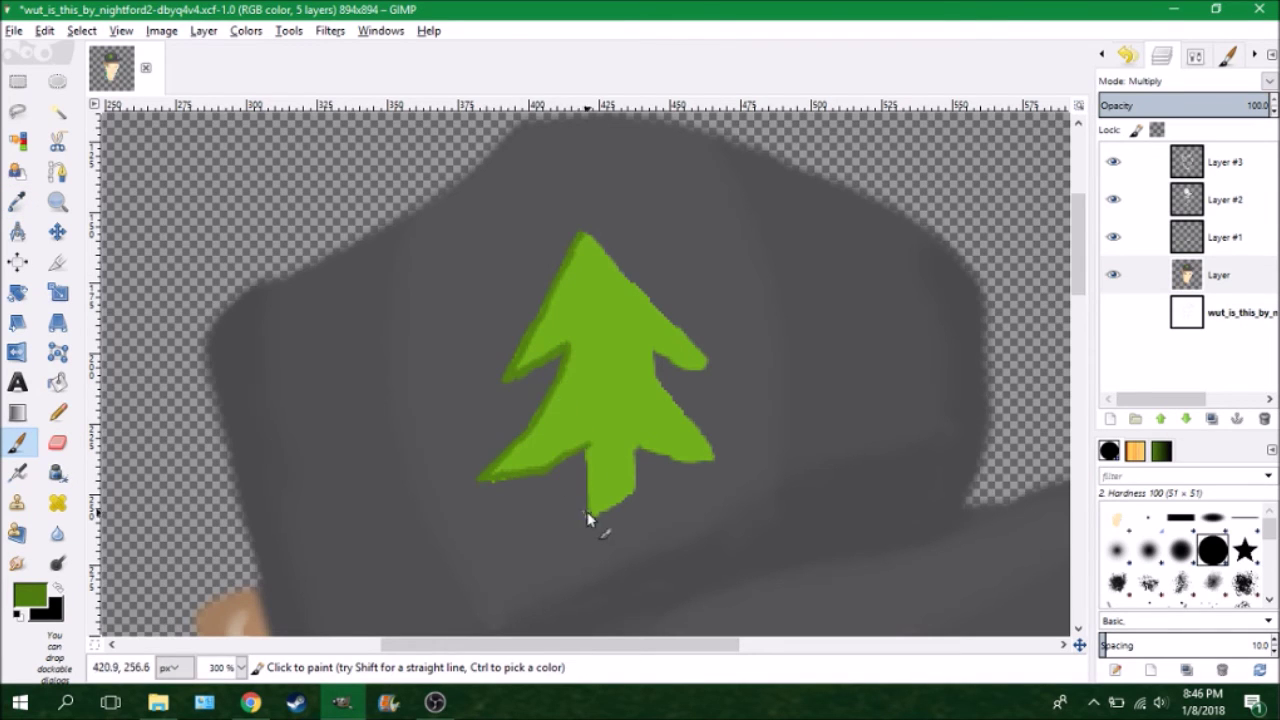
left_click_drag(601, 503, 631, 477)
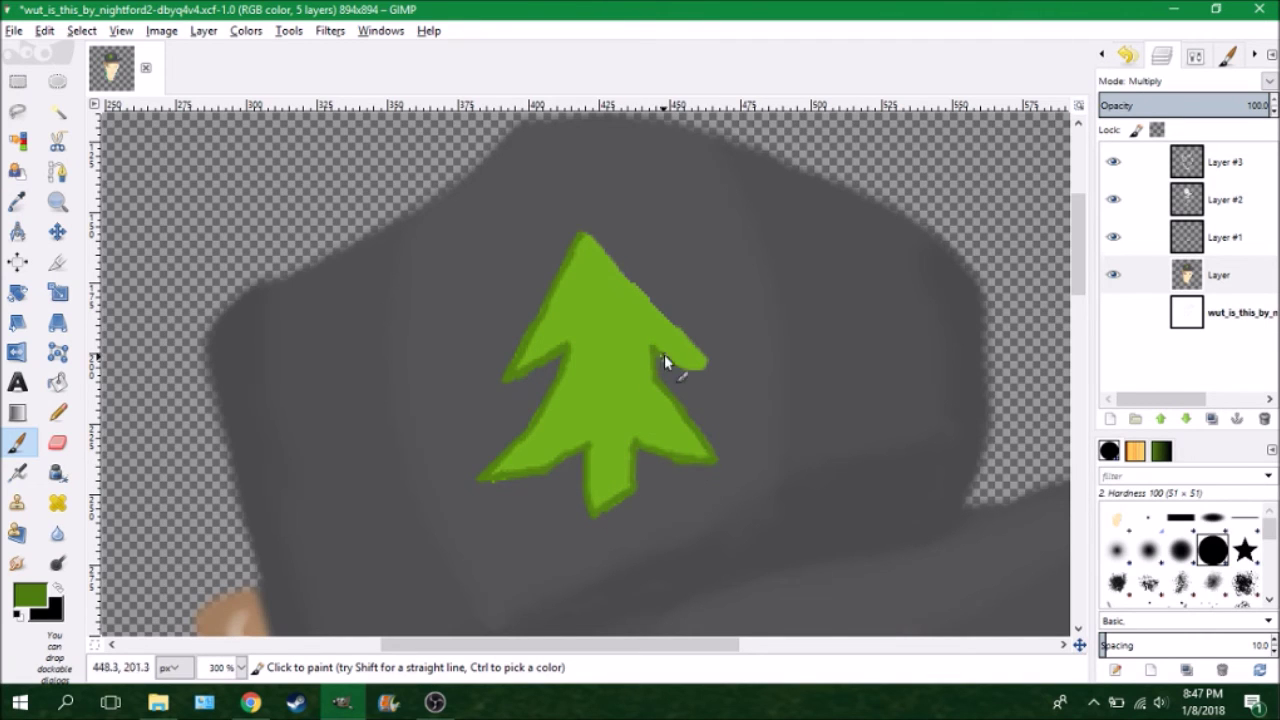
left_click(57, 201)
key("minus")
key("minus")
key("minus")
left_click(14, 30)
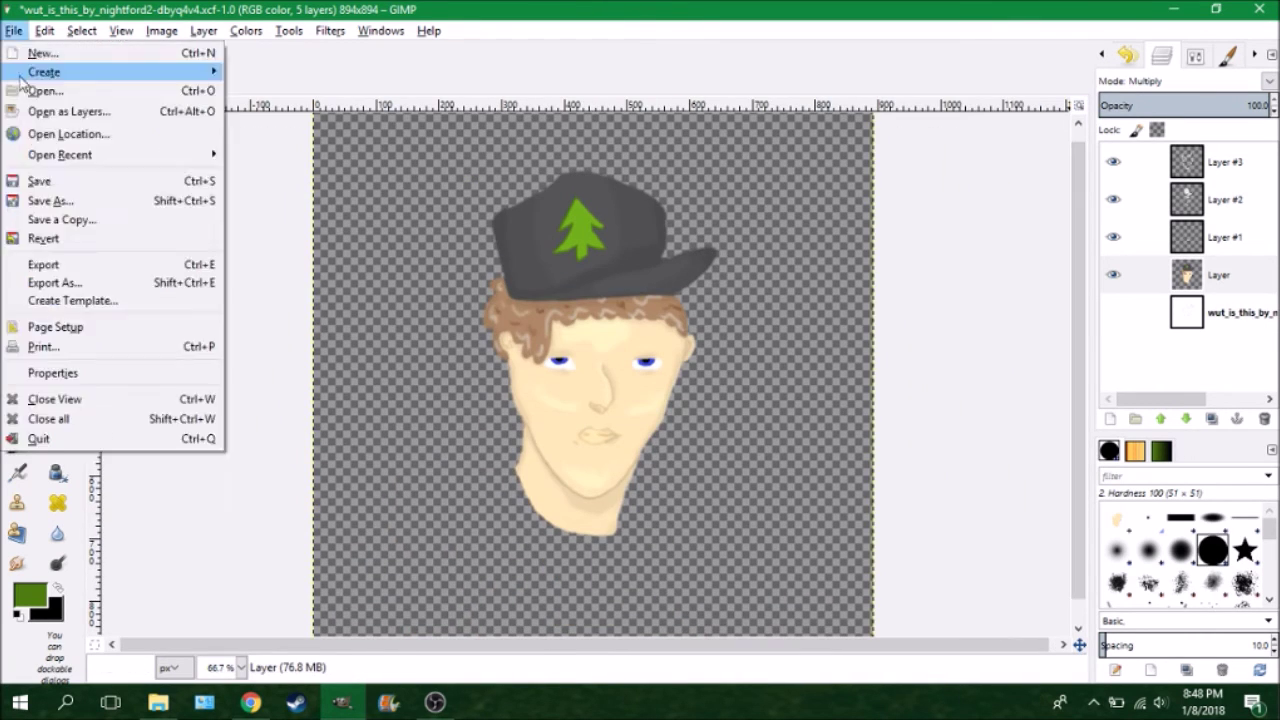
- Save the portrait, zoom on the eyes and paint sampled white into the left eye's corner
left_click(40, 180)
left_click_drag(480, 310, 700, 428)
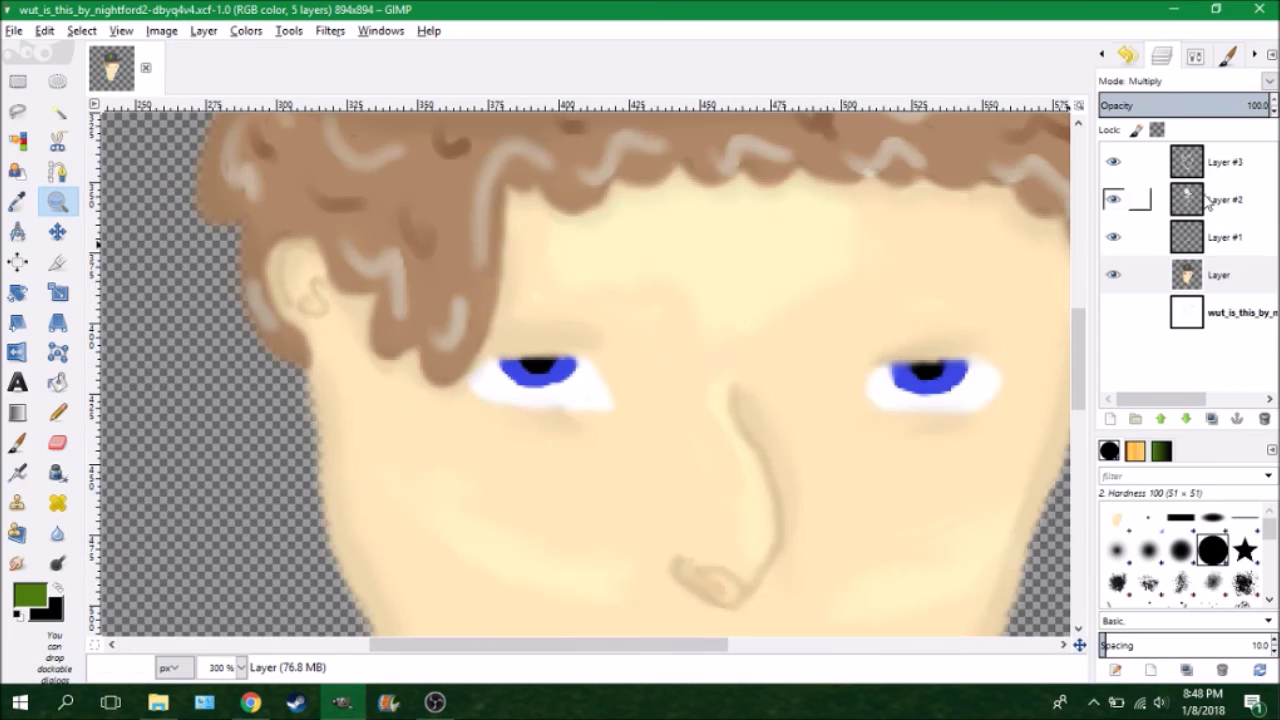
key("o")
left_click(540, 385)
key("p")
left_click_drag(575, 372, 601, 386)
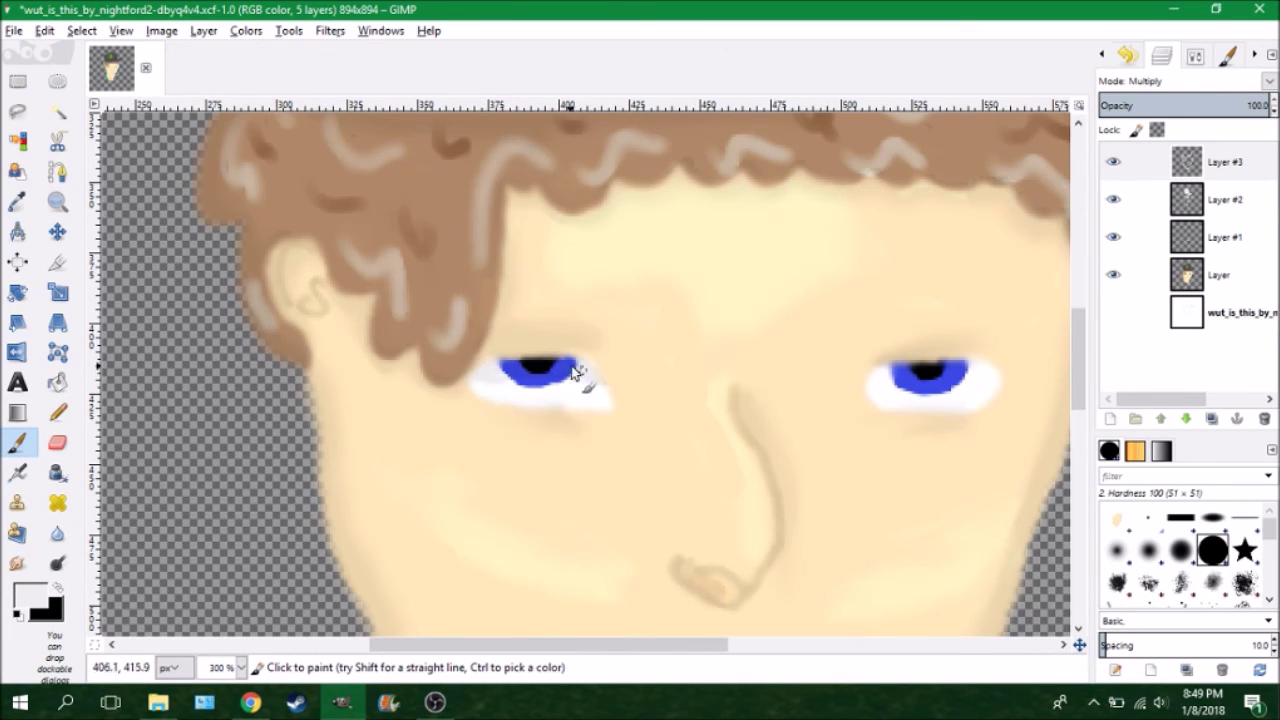
- On Layer #1, streak the right iris with darker blue and blur it
left_click(1222, 199)
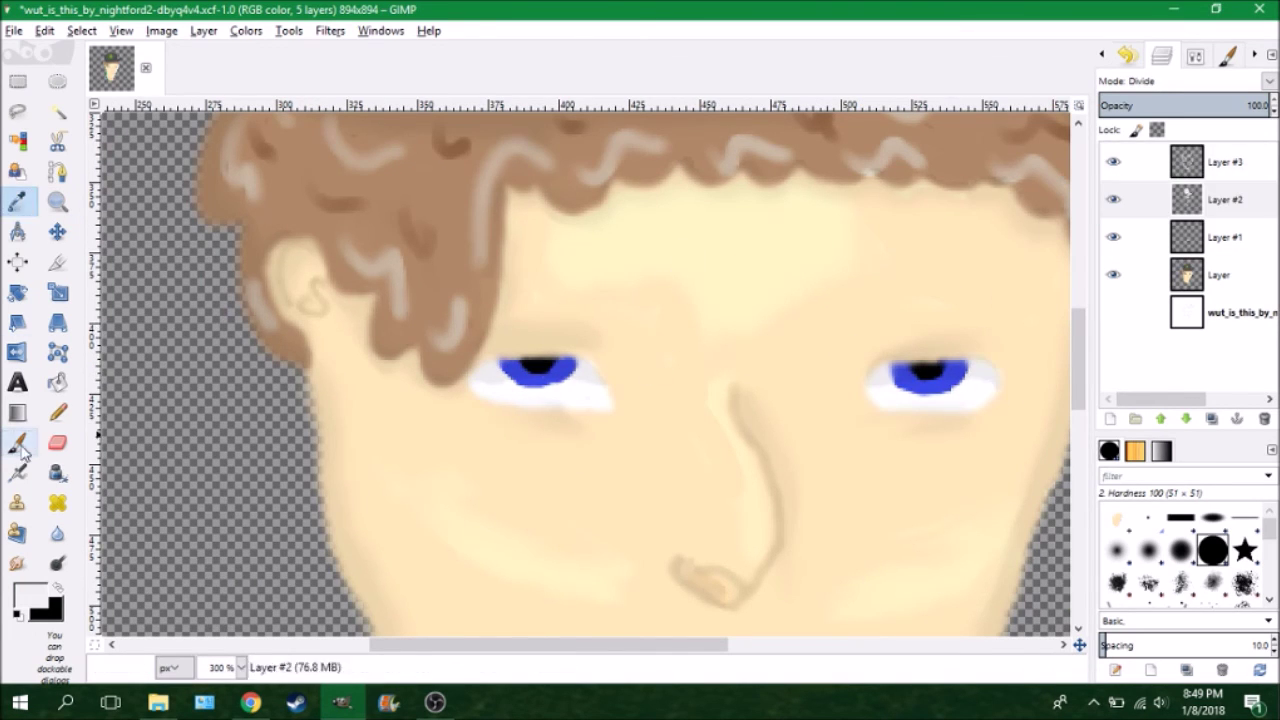
left_click(1222, 274)
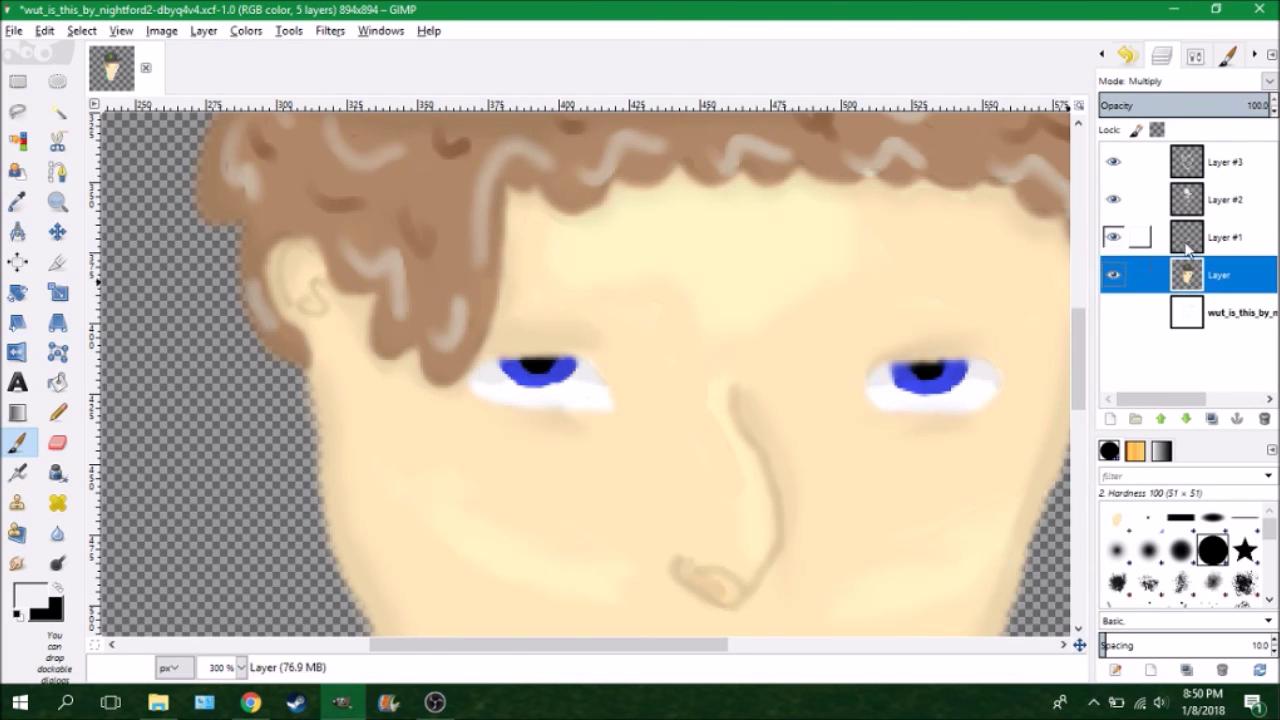
left_click(1222, 237)
left_click(30, 596)
left_click(400, 394)
left_click_drag(956, 366, 910, 381)
key("shift+u")
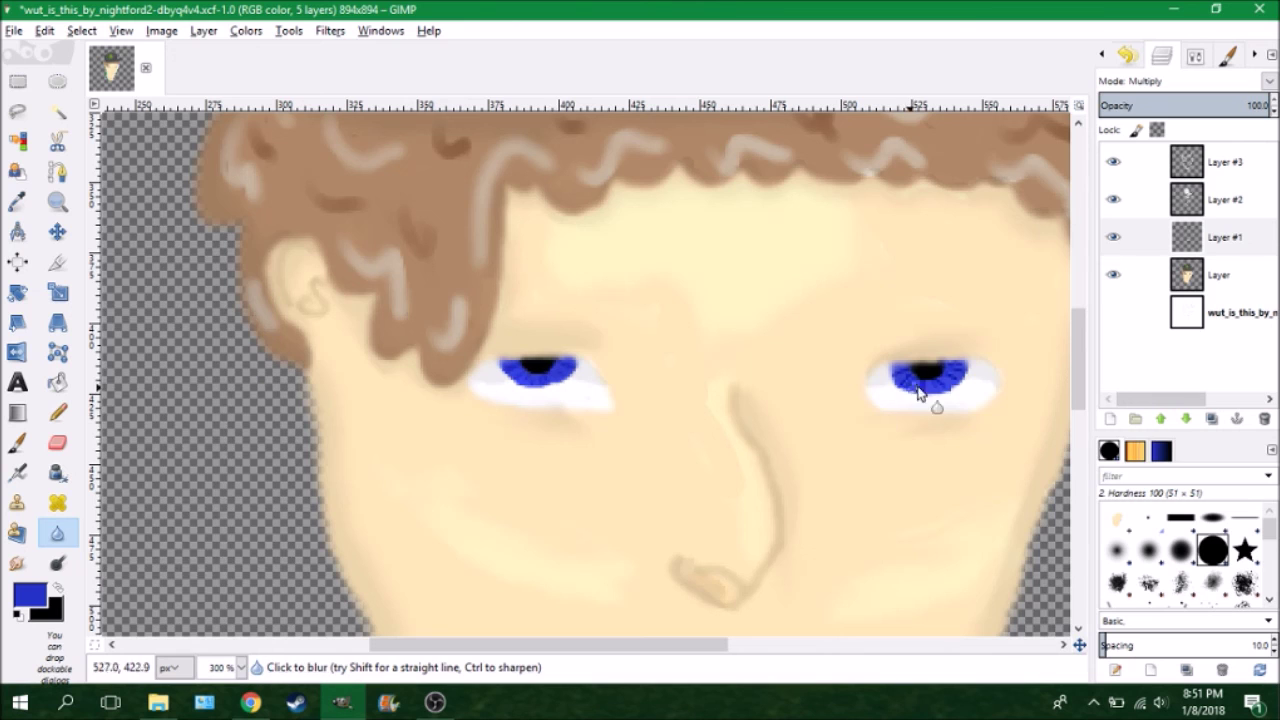